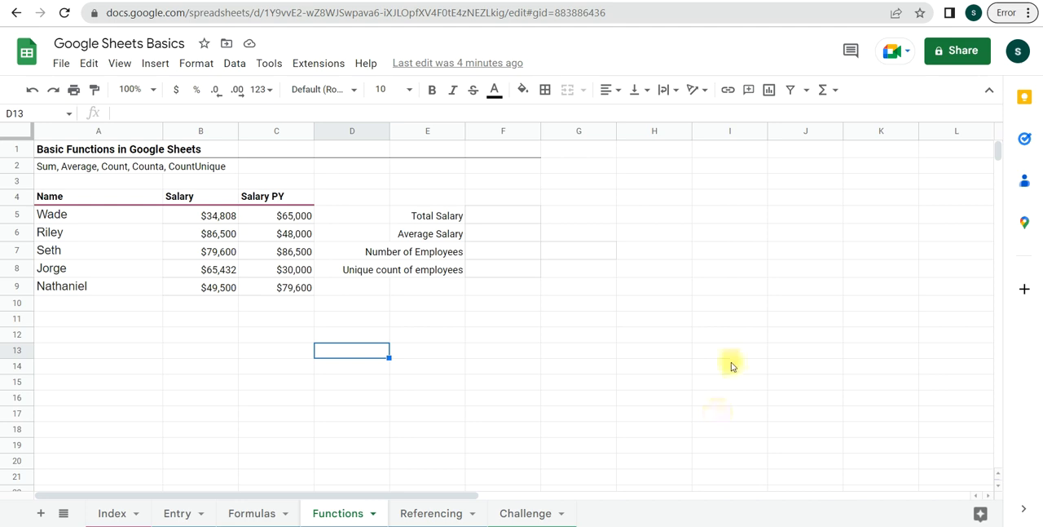
- Enlarge the browser page zoom to 110%
left_click(710, 349)
key("ctrl+plus")
key("ctrl+plus")
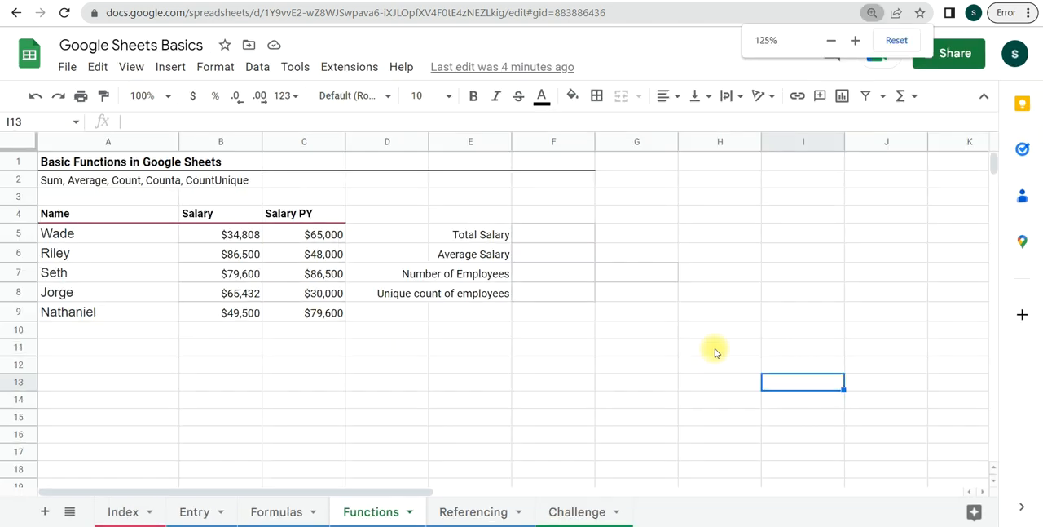
key("ctrl+minus")
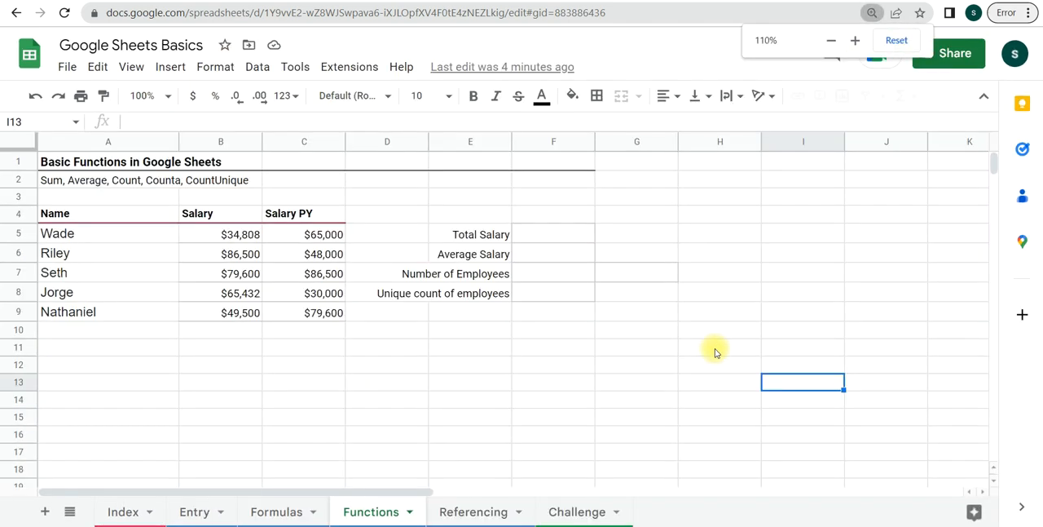
- Start a SUM formula in cell D13 to view the function's syntax help, and clear the cell again
left_click(388, 383)
type("=")
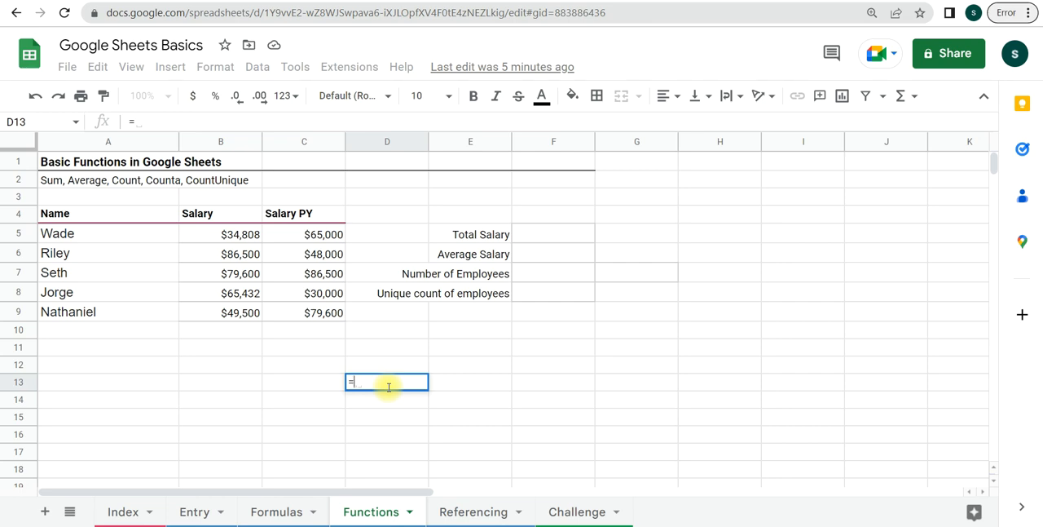
type("sum")
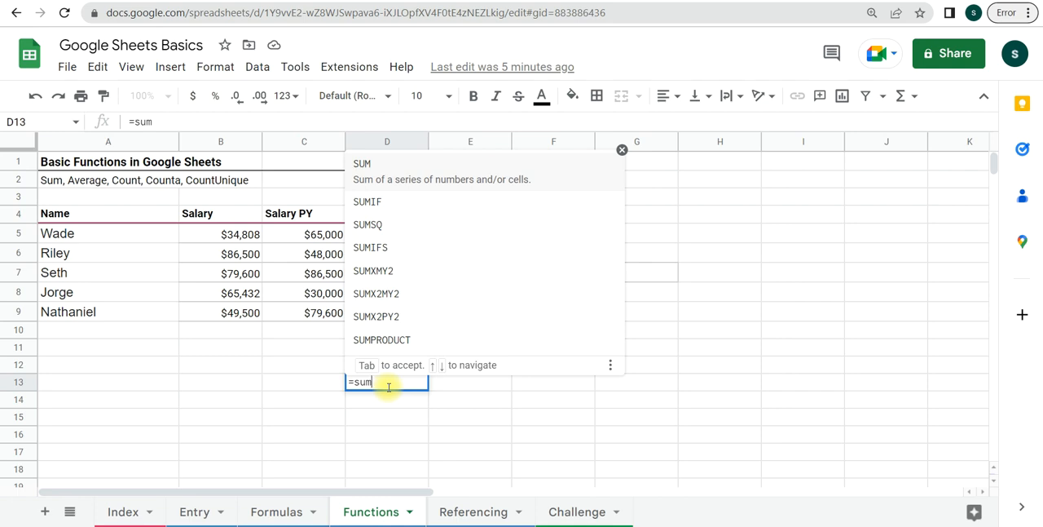
left_click(397, 172)
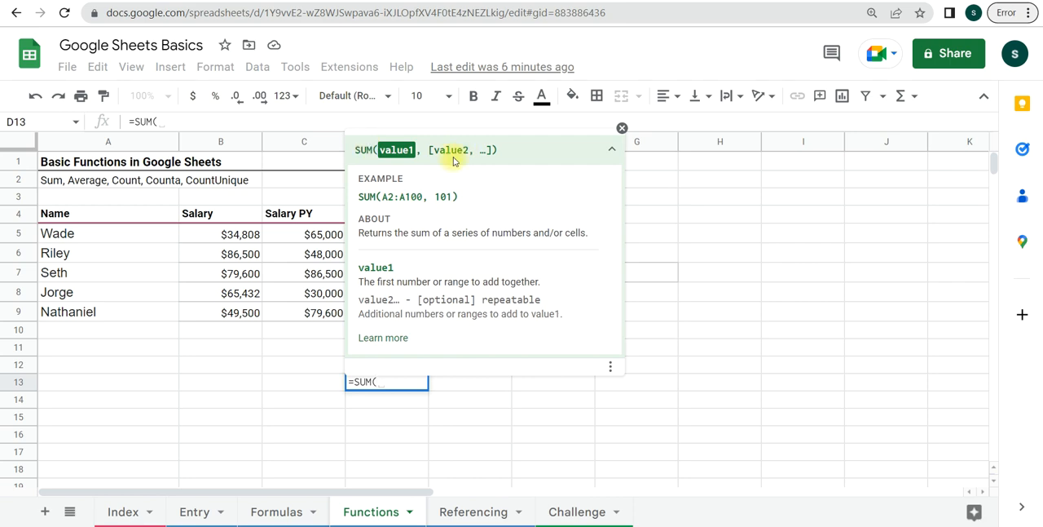
left_click(622, 129)
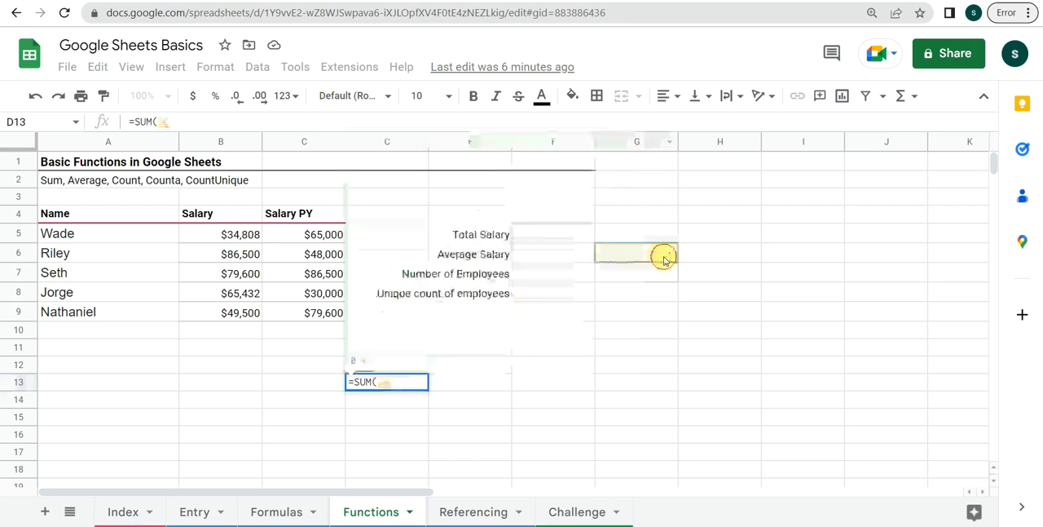
left_click(403, 384)
left_click(462, 453)
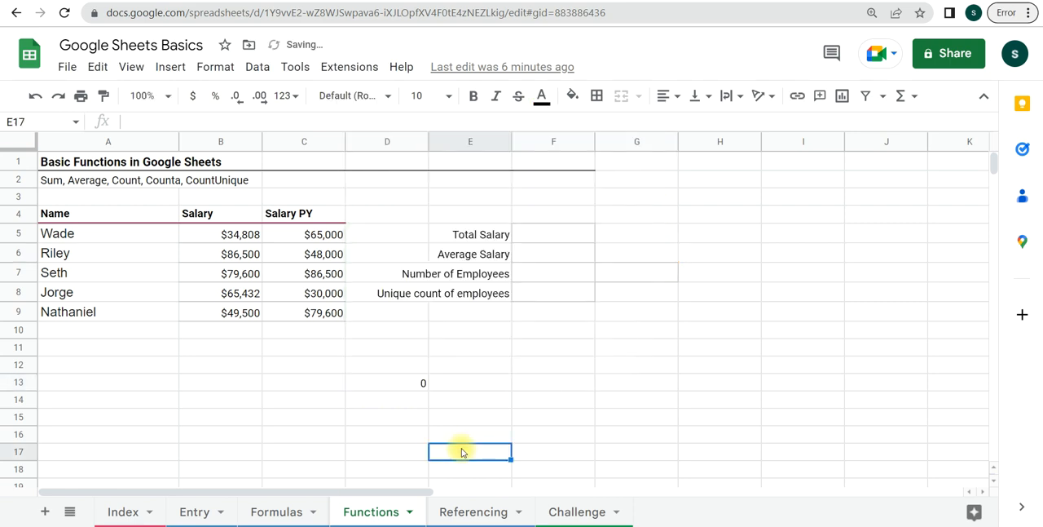
left_click(412, 387)
key("Delete")
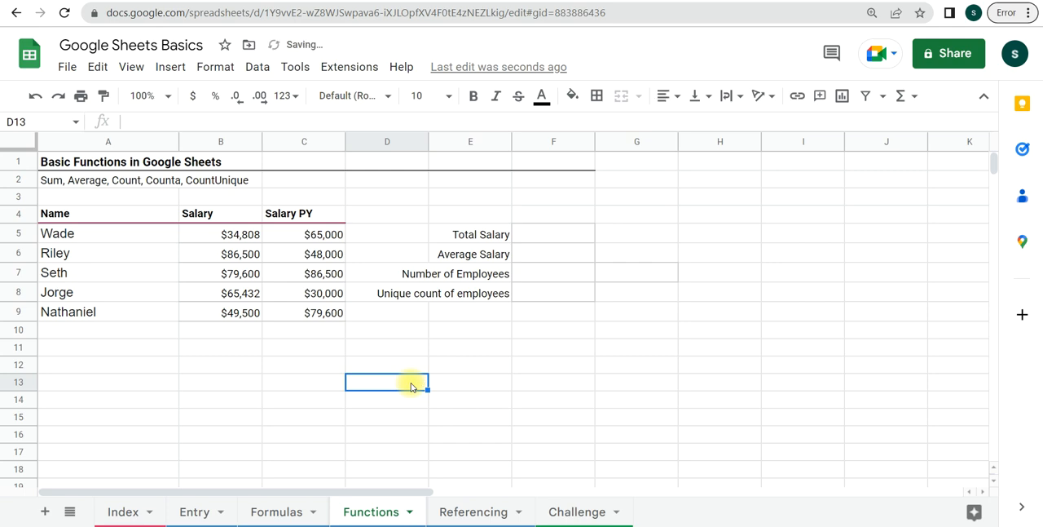
- Enter the sample numbers 6 in cell B13 and 8 in cell B15
left_click(201, 386)
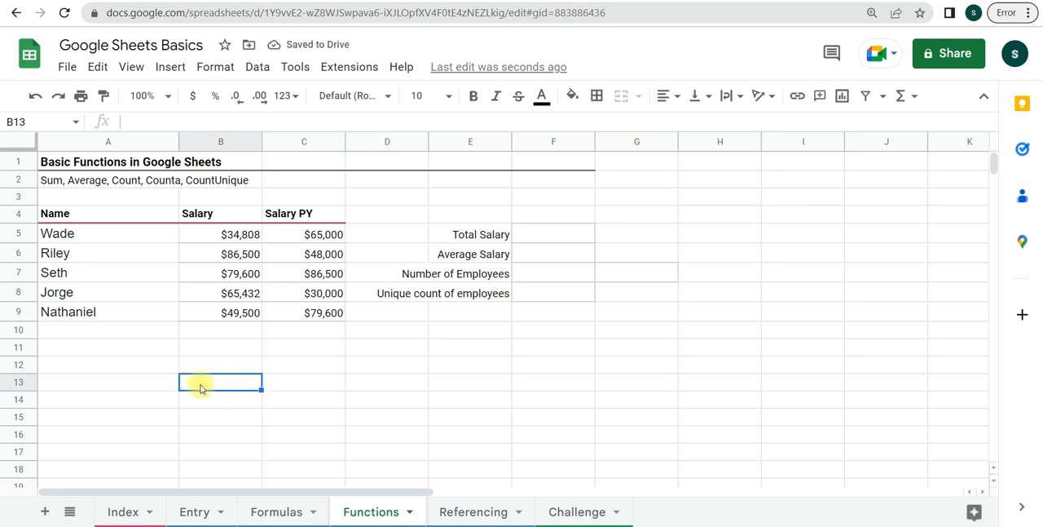
type("6")
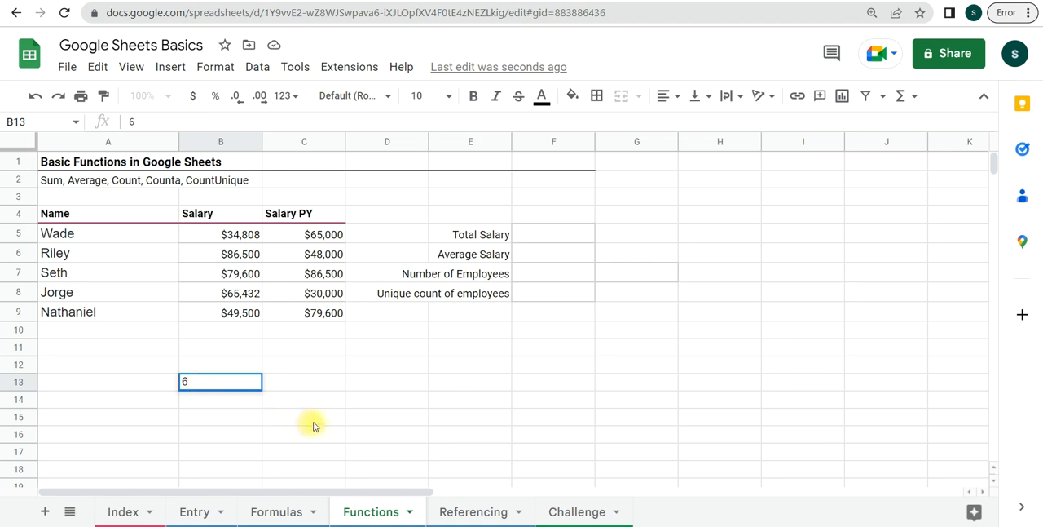
left_click(216, 403)
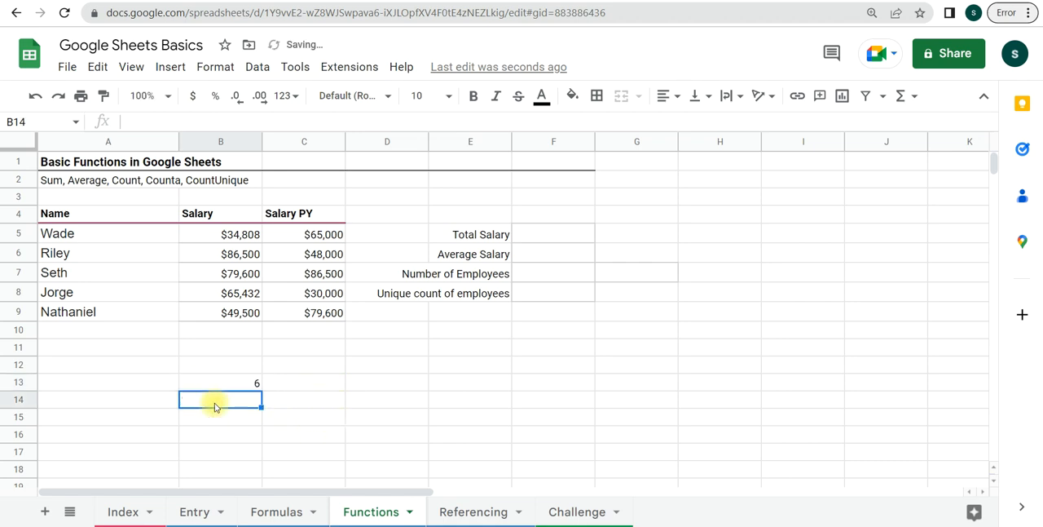
left_click(217, 421)
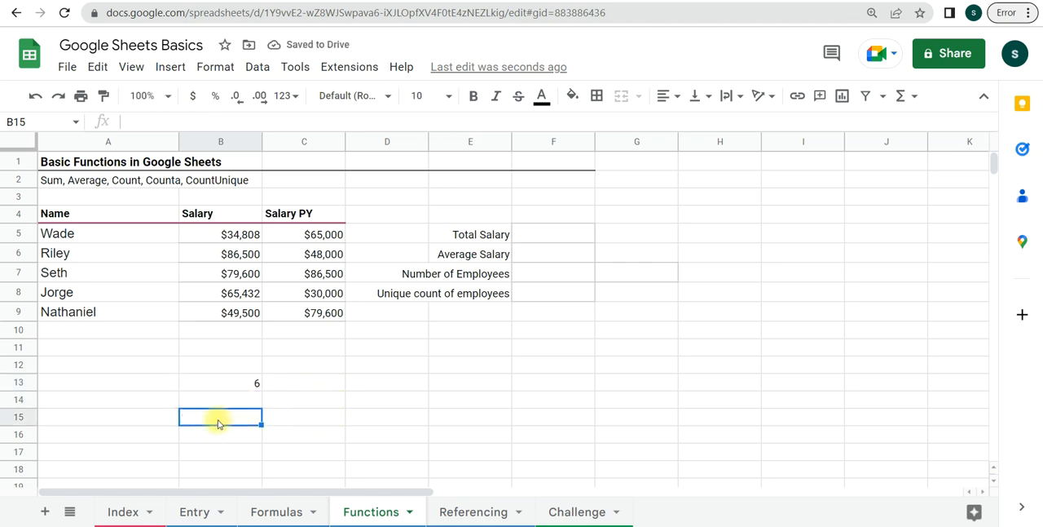
type("8")
left_click(277, 417)
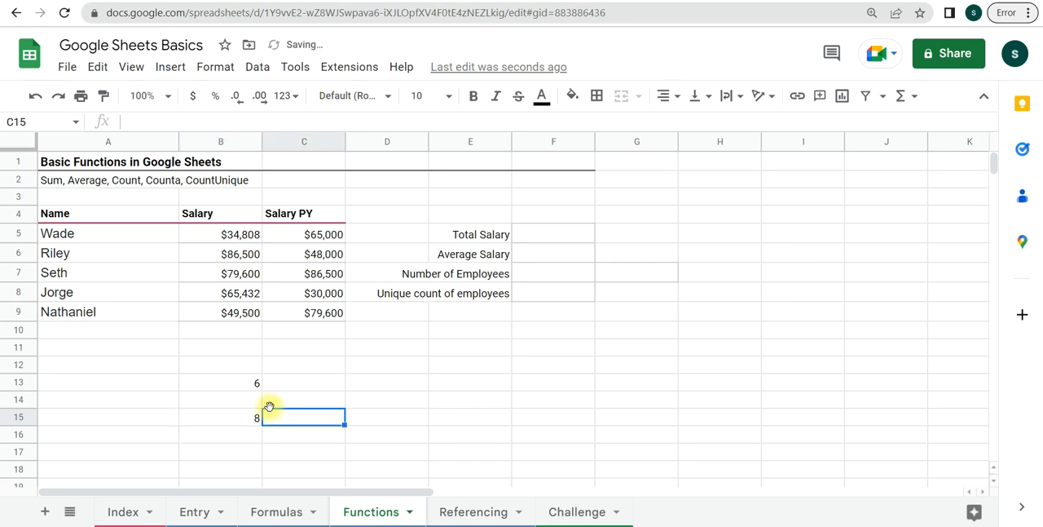
left_click(242, 384)
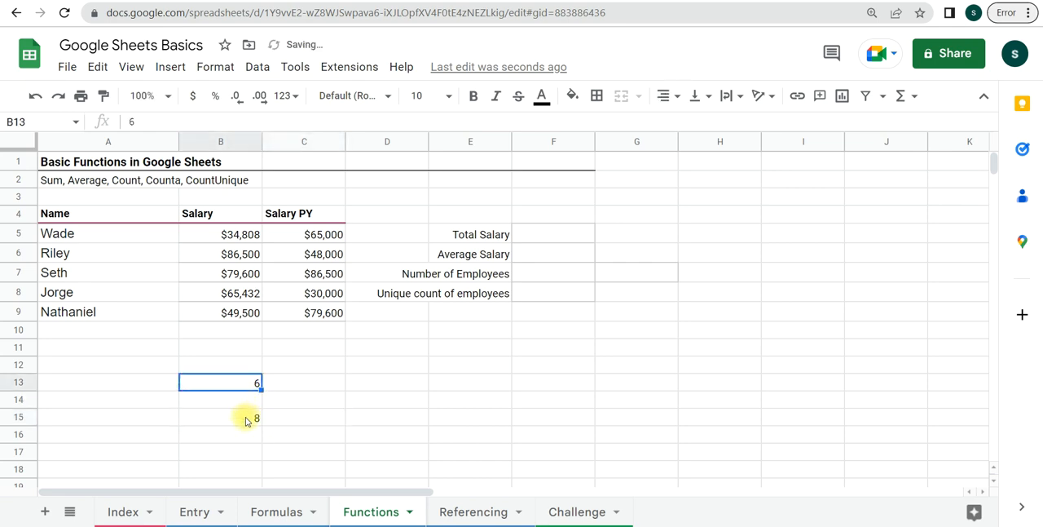
left_click(247, 420)
- Add the two sample numbers in cell D14 with the formula =SUM(B13,B15)
left_click(362, 400)
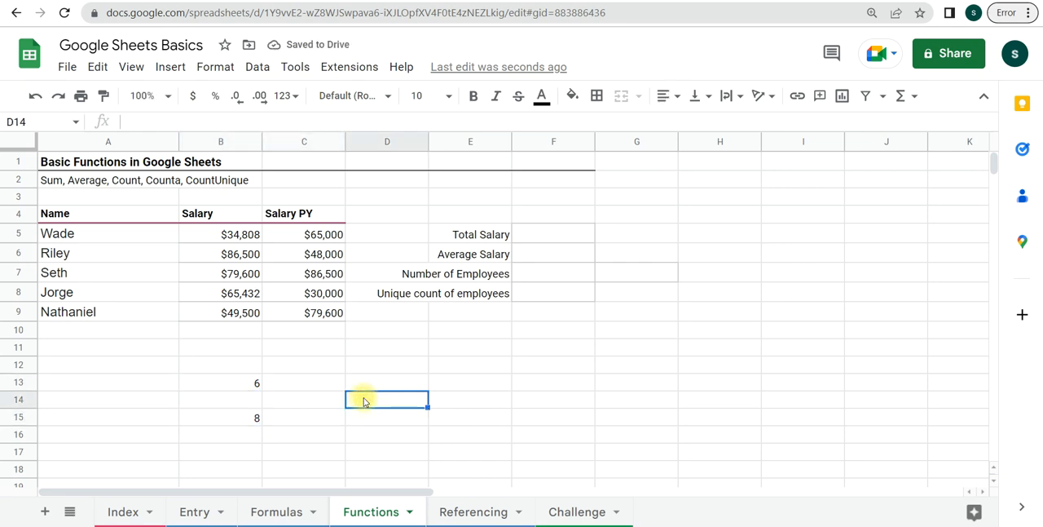
type("=")
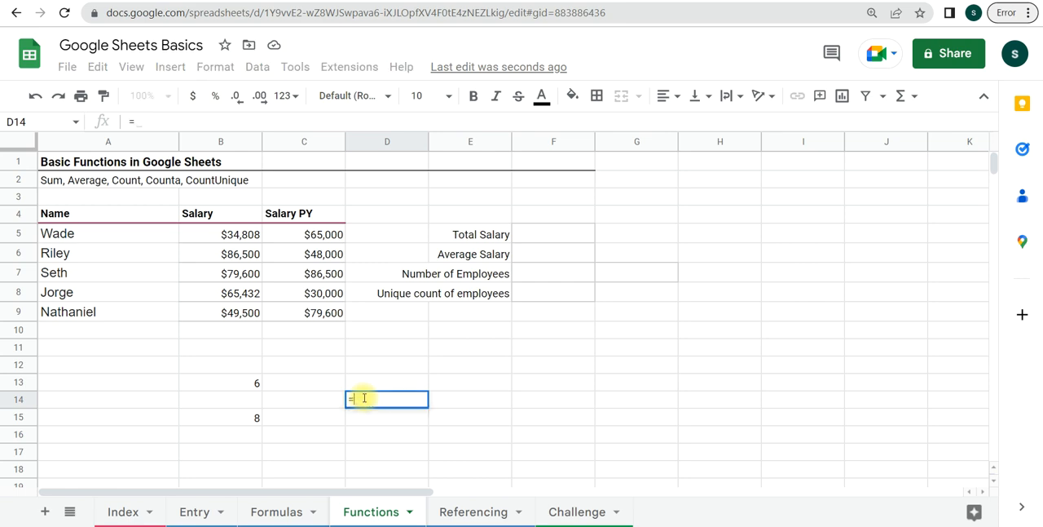
type("sum")
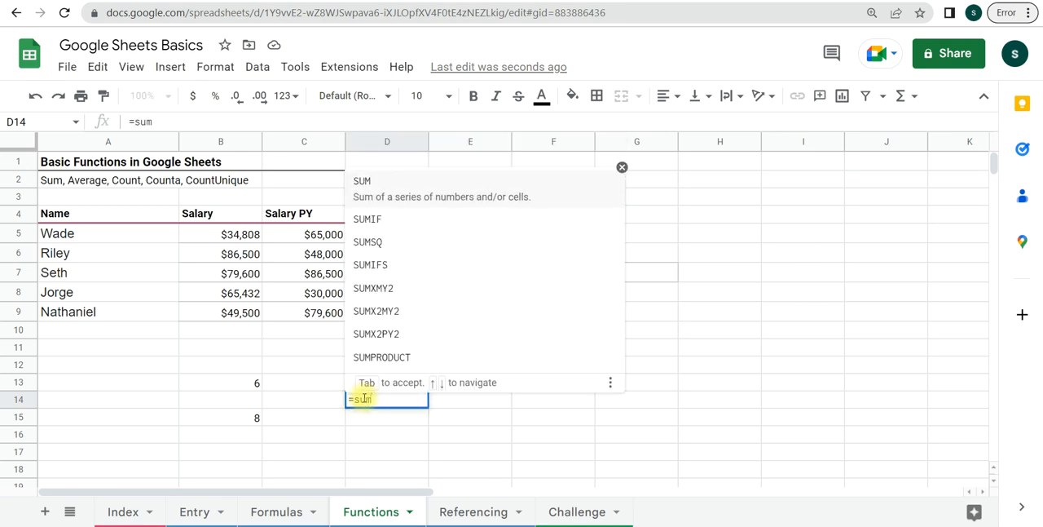
left_click(453, 194)
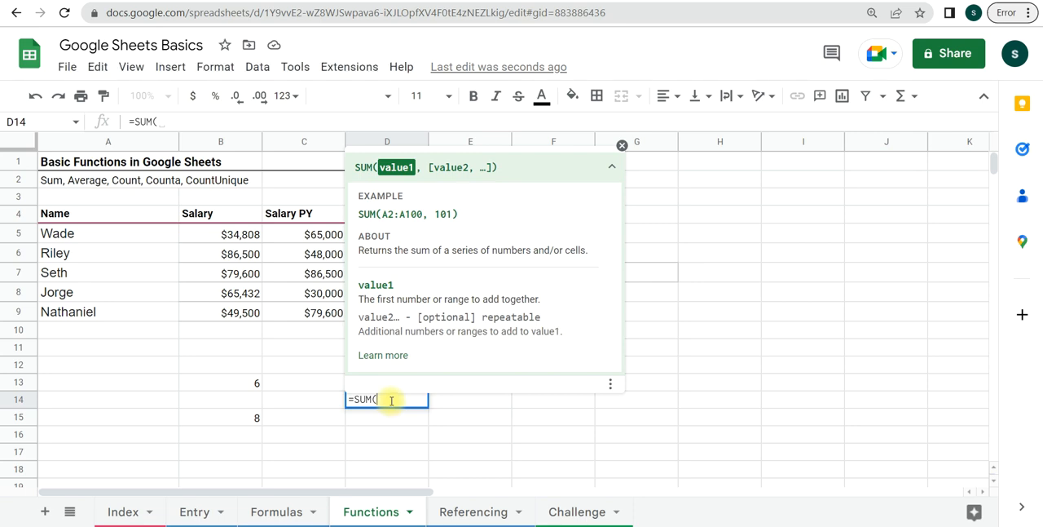
left_click(241, 385)
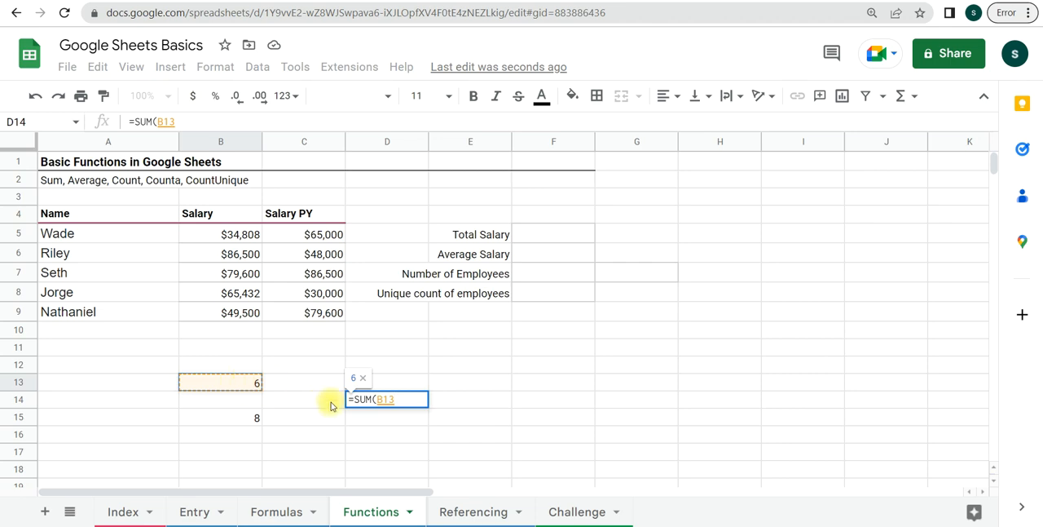
type(",")
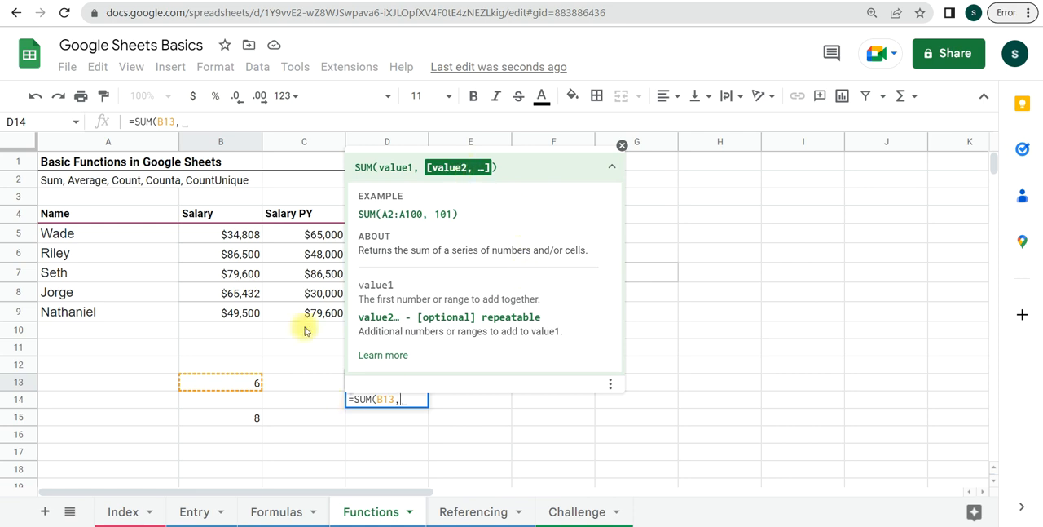
left_click(254, 419)
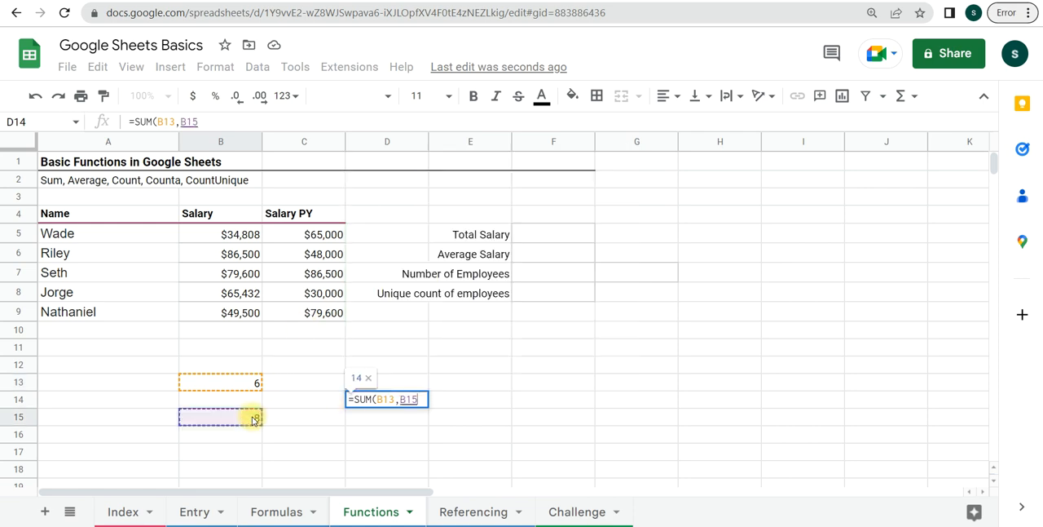
type(")")
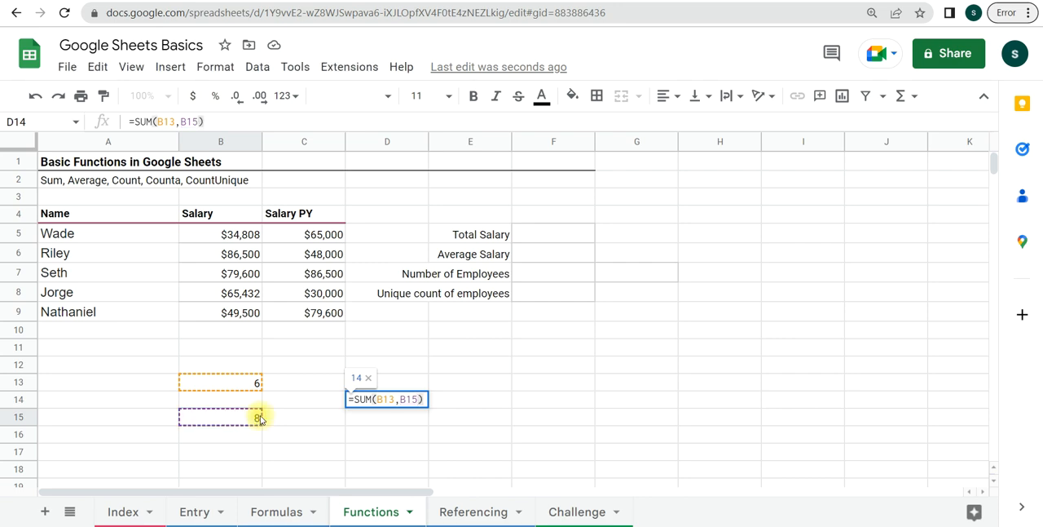
key("Return")
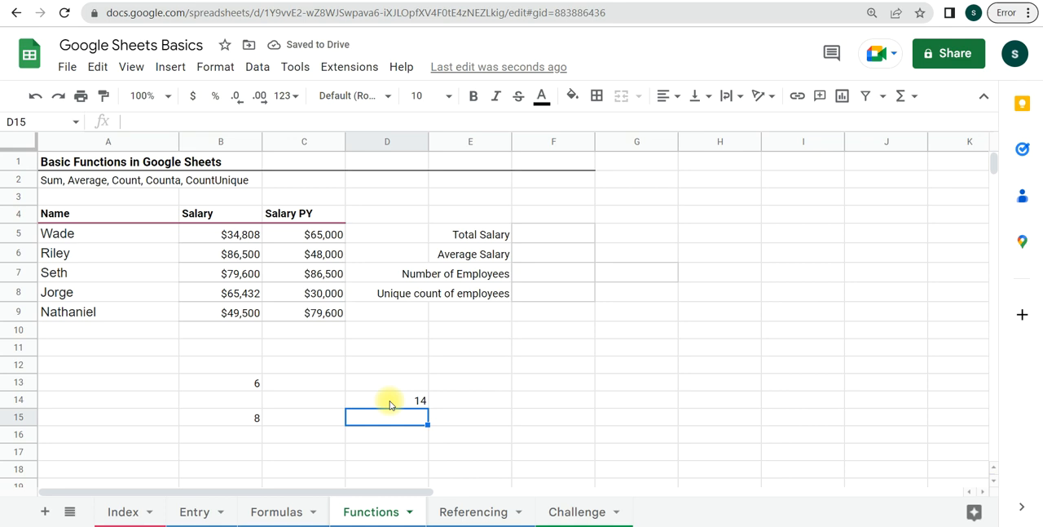
- Remove the second argument from the formula in D14 so it reads =SUM(B13)
left_click(390, 404)
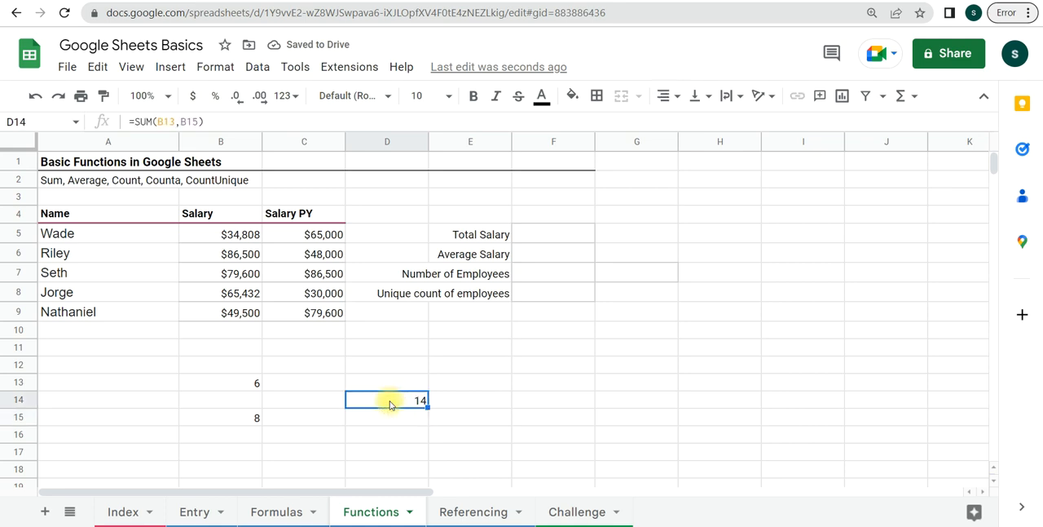
double_click(390, 402)
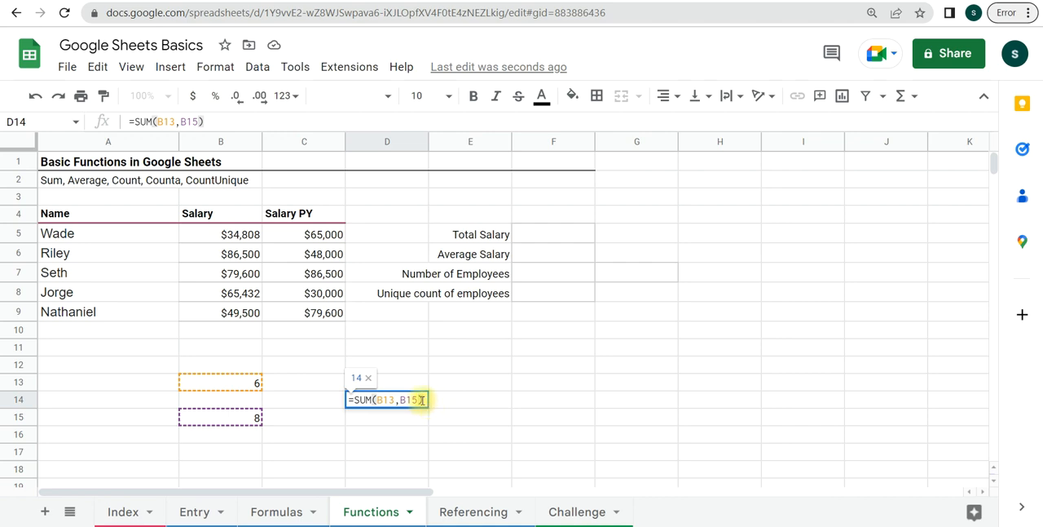
key("Left")
key("BackSpace")
key("BackSpace")
key("BackSpace")
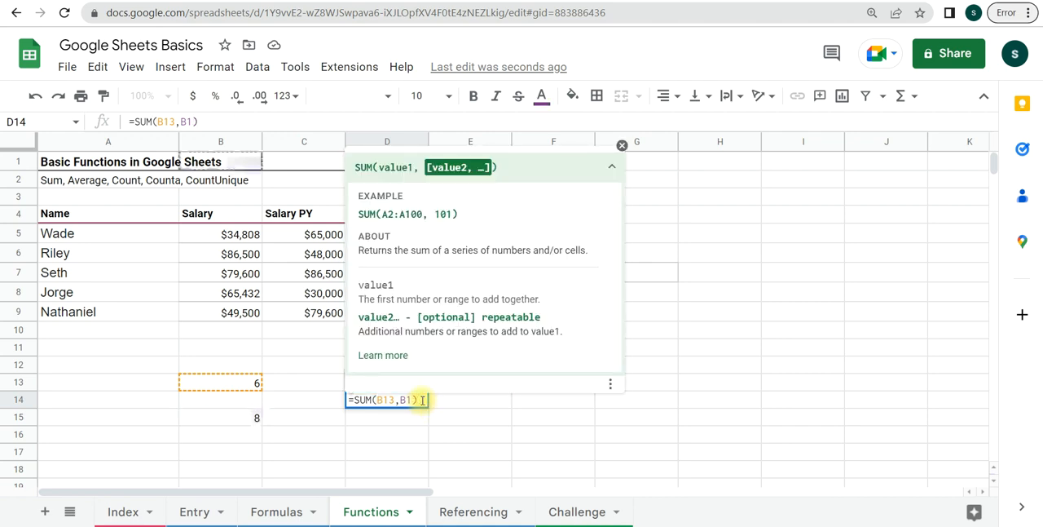
key("BackSpace")
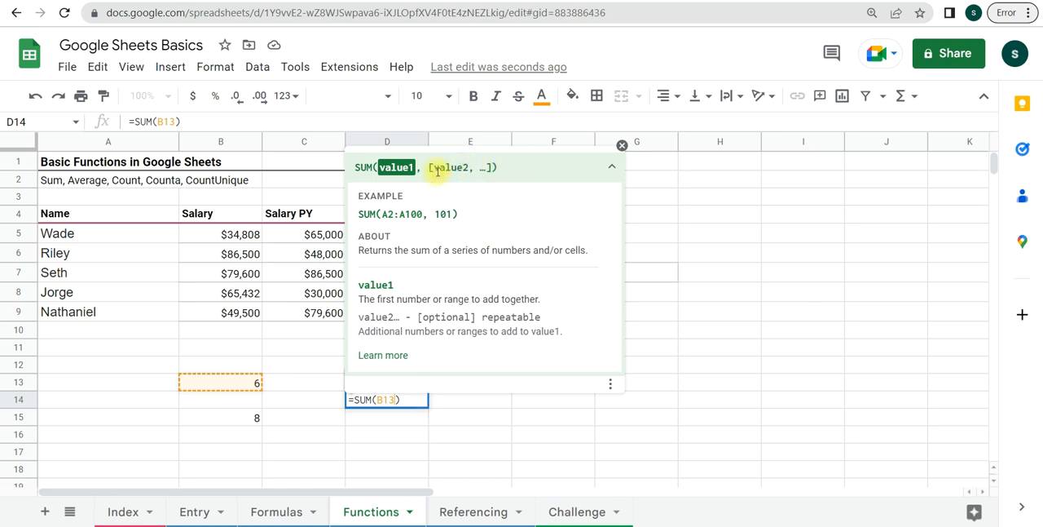
key("Return")
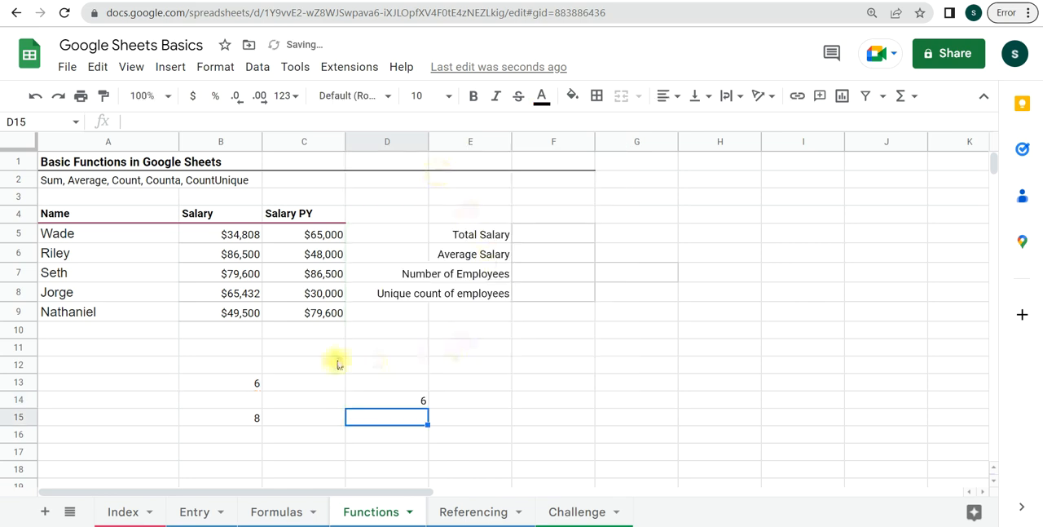
left_click(398, 406)
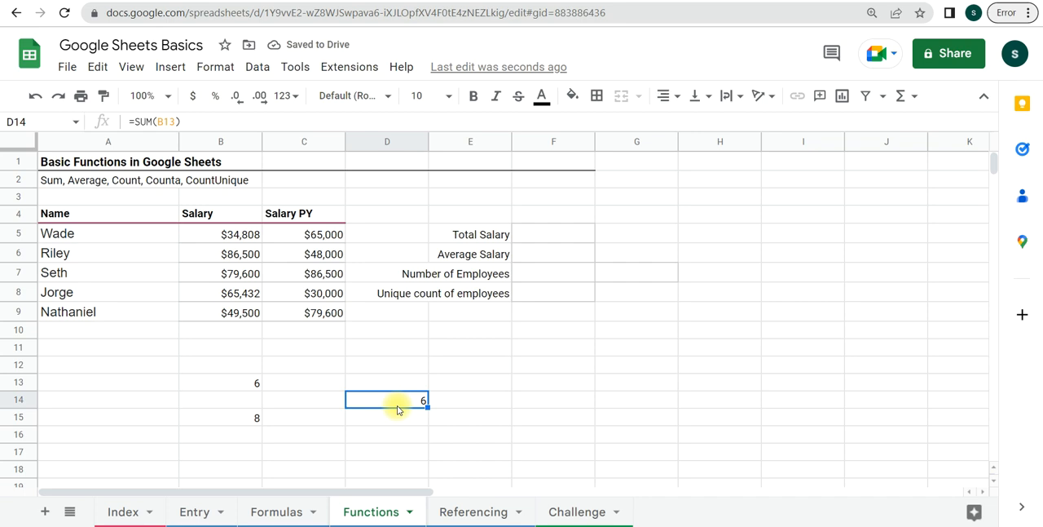
- Clear the sample numbers and formula from the range B11:D17
left_click_drag(220, 346, 380, 447)
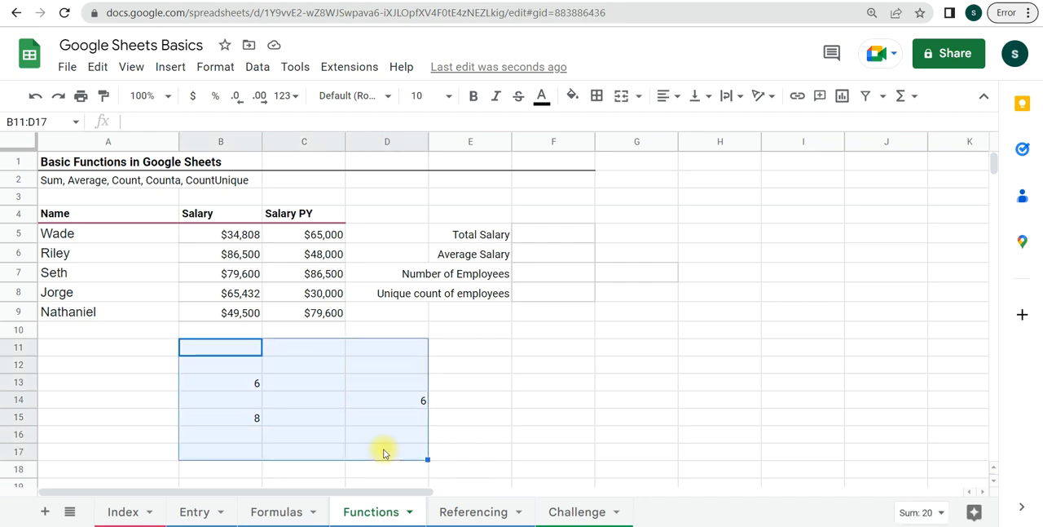
key("Delete")
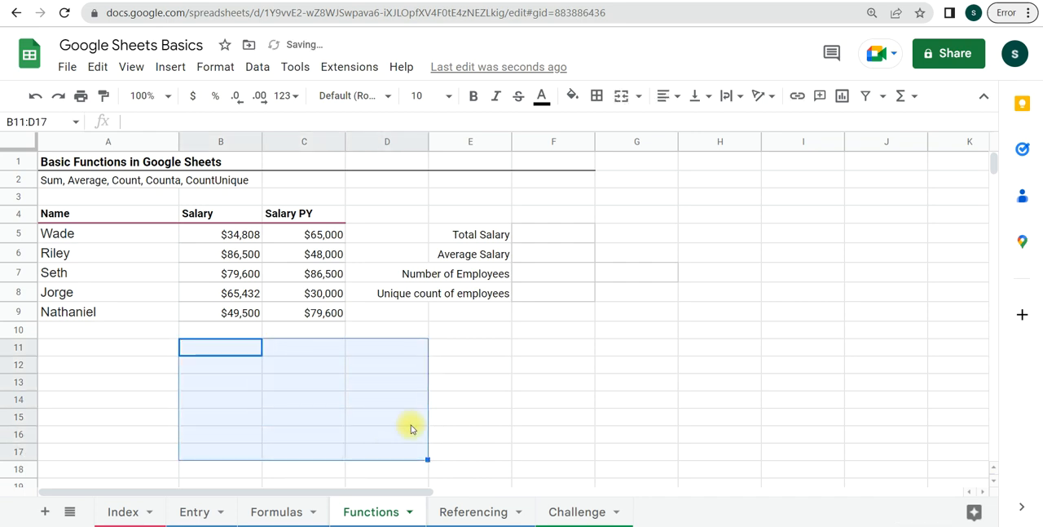
left_click(121, 367)
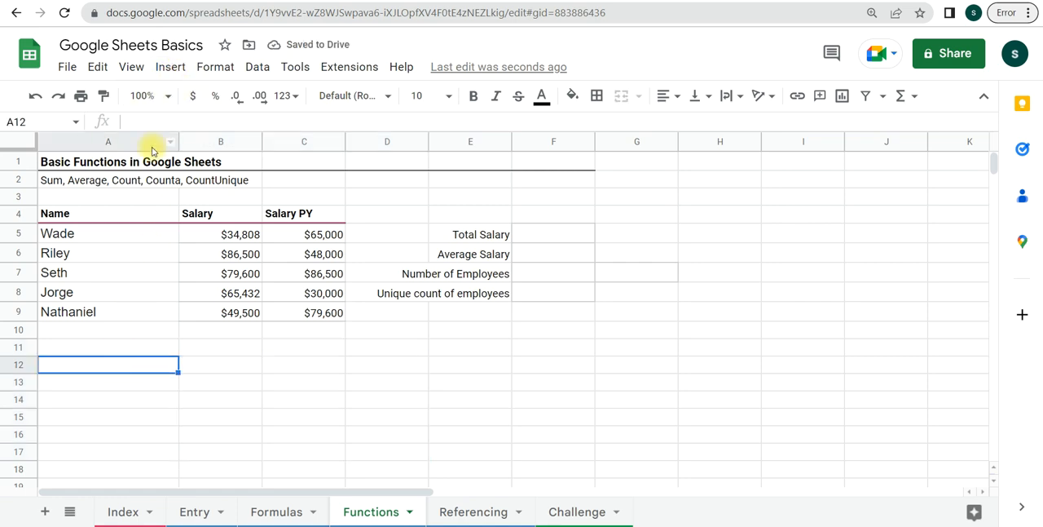
- Hide the gridlines on the Functions sheet and select the empty Total Salary cell F5
left_click(130, 67)
mouse_move(159, 97)
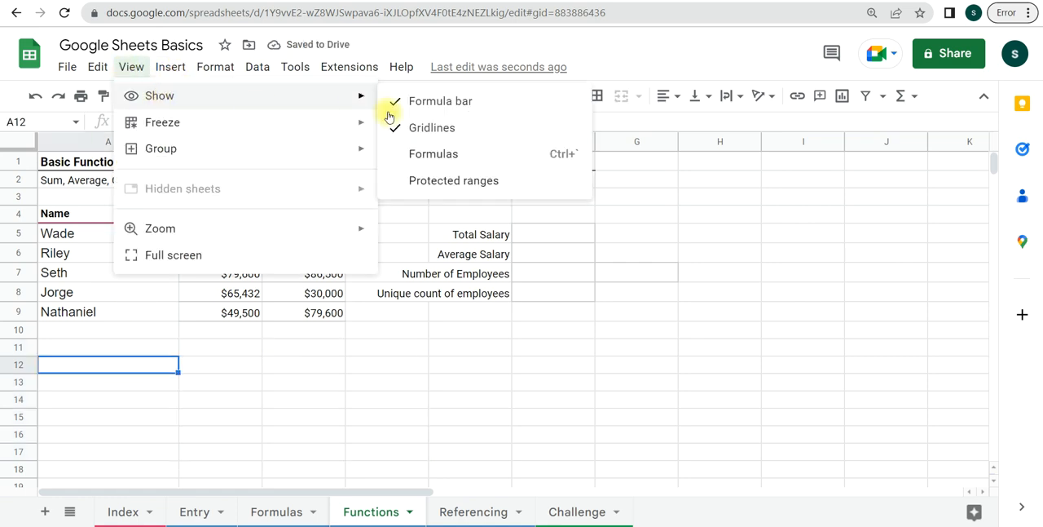
left_click(452, 129)
left_click(465, 450)
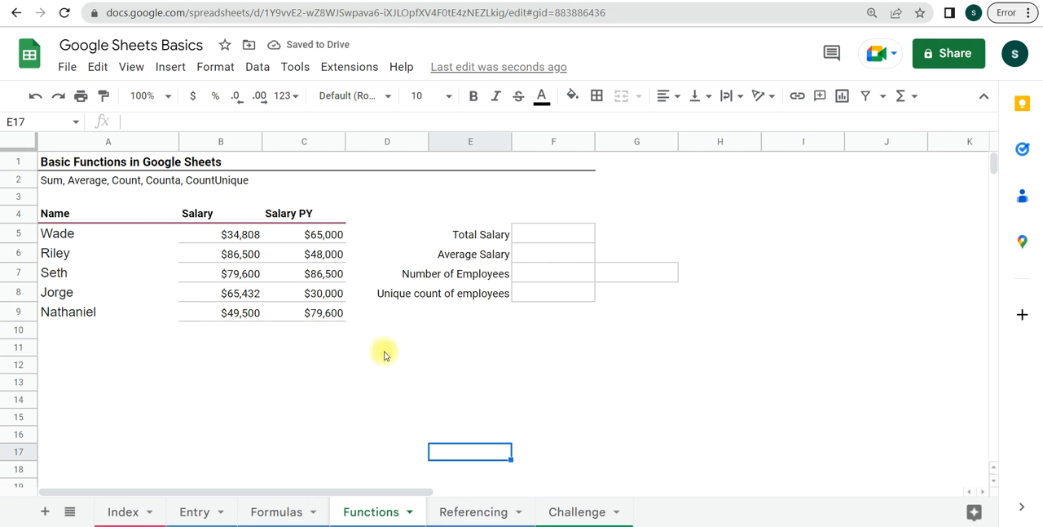
left_click(548, 236)
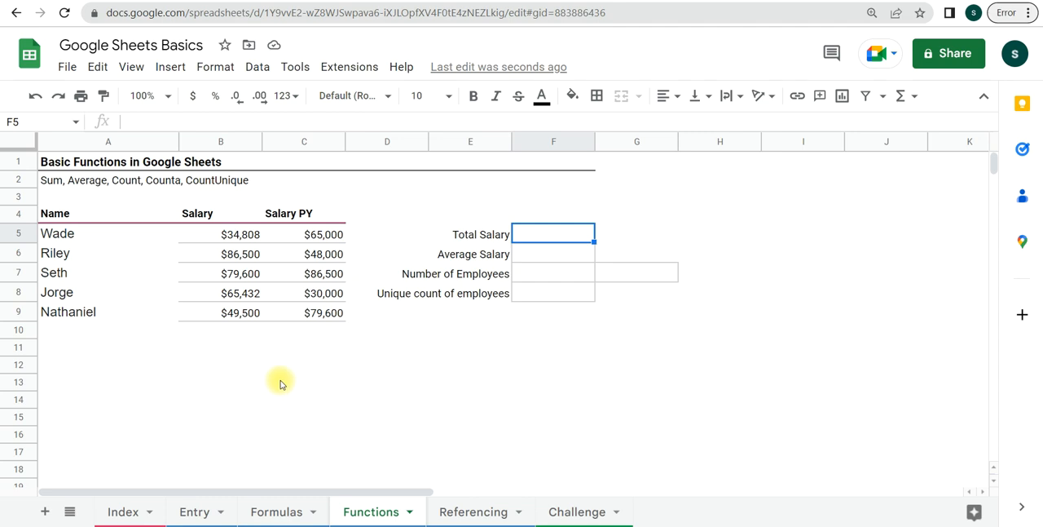
- Calculate the total salary in cell F5 with the formula =sum(B5:B12)
type("=")
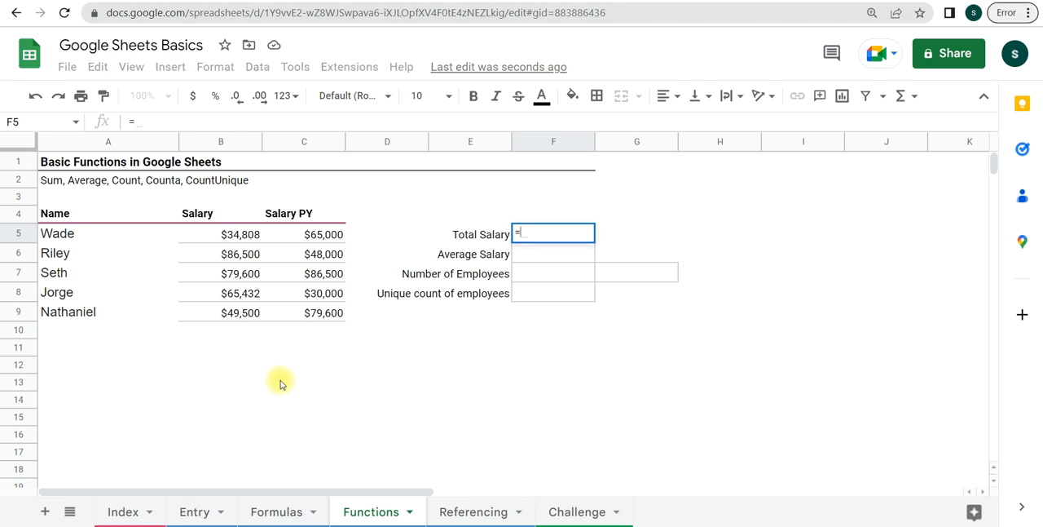
type("sum(")
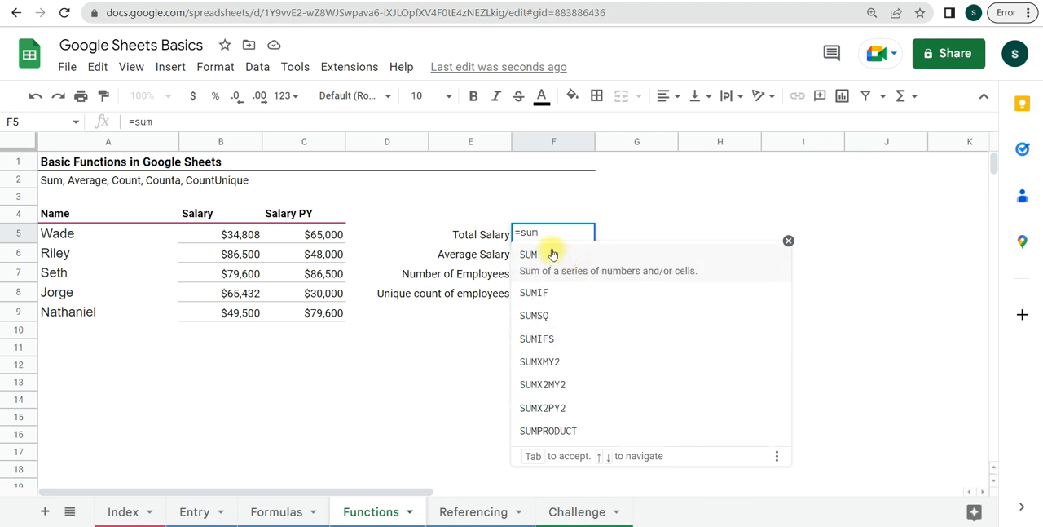
left_click(552, 254)
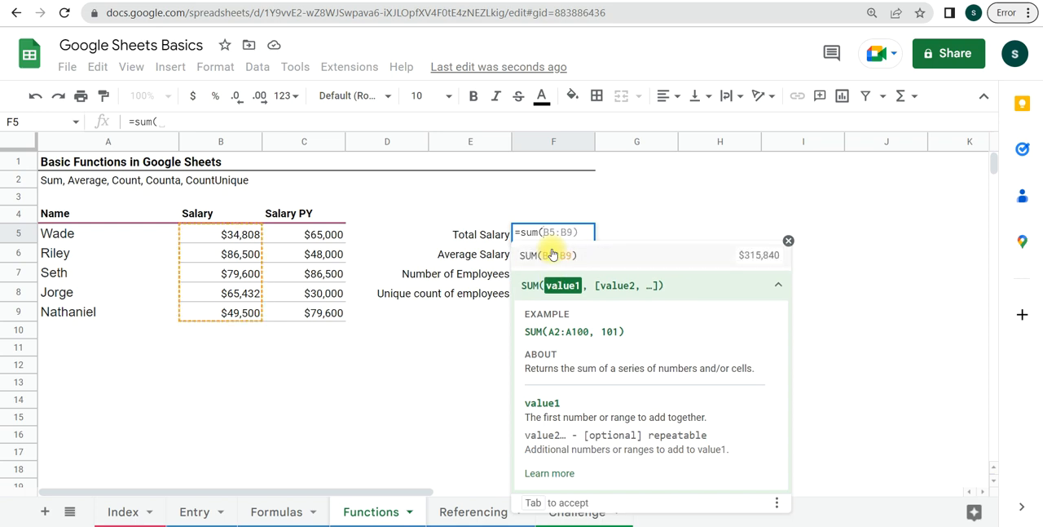
left_click(234, 232)
left_click_drag(234, 232, 231, 380)
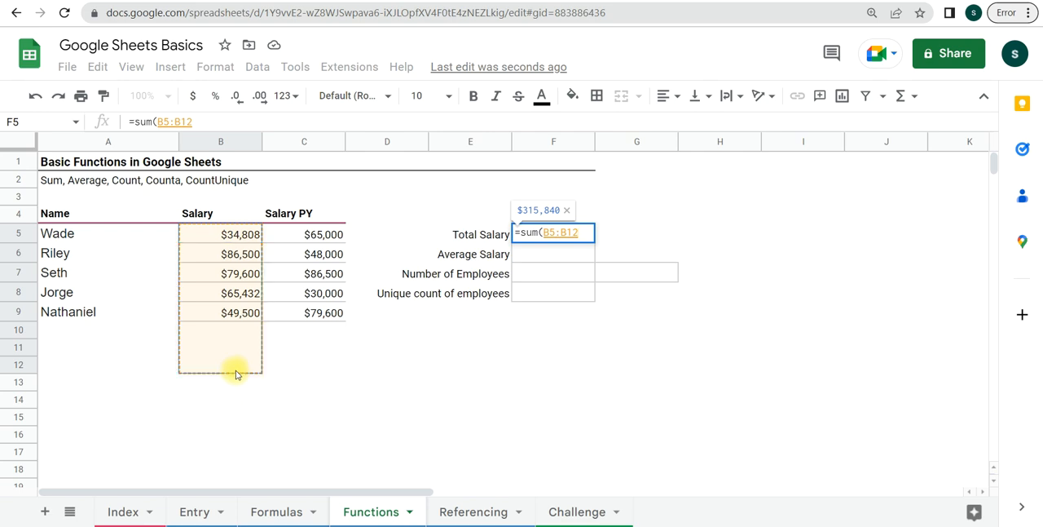
type(")")
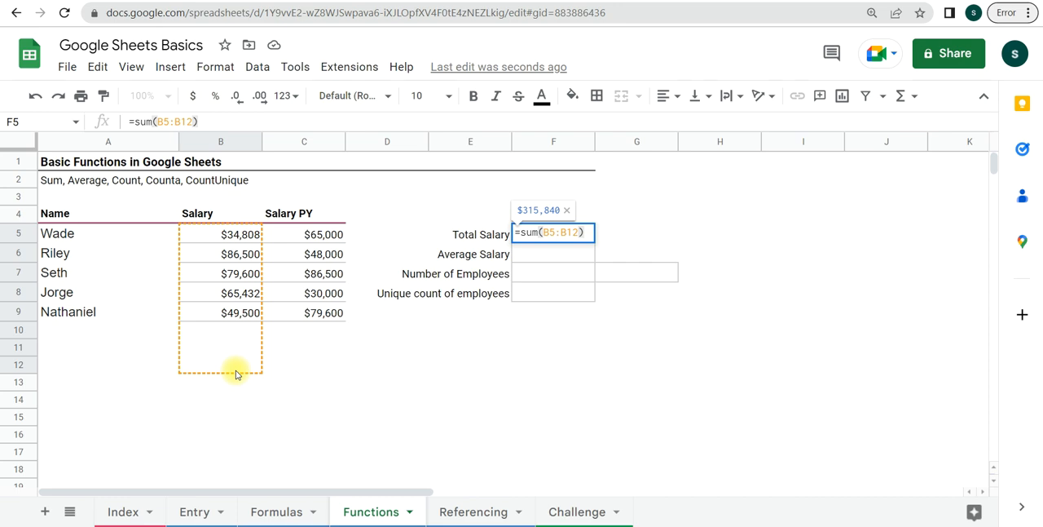
key("Return")
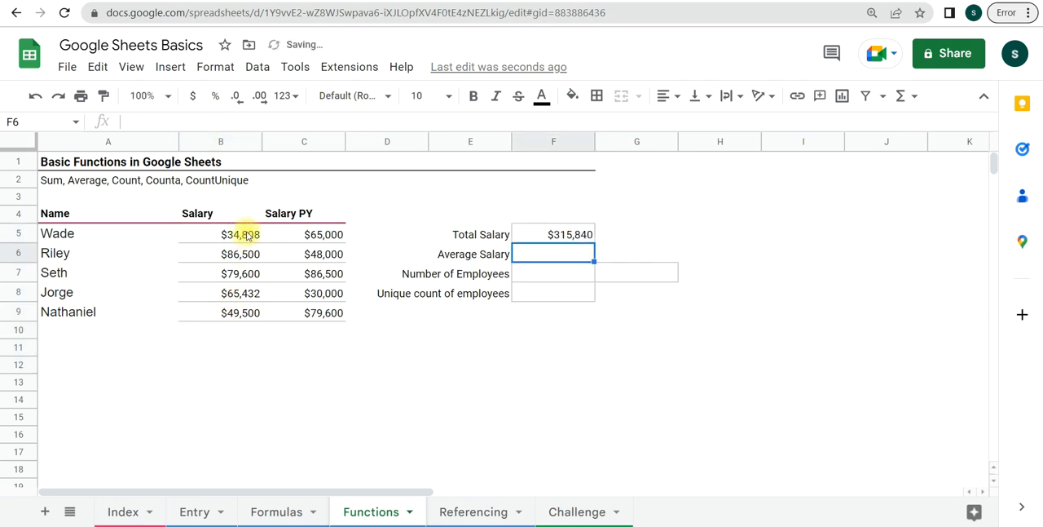
- Examine which Salary cells the Total Salary formula in F5 covers, hiding the function help, and leave the formula as it is
left_click(575, 235)
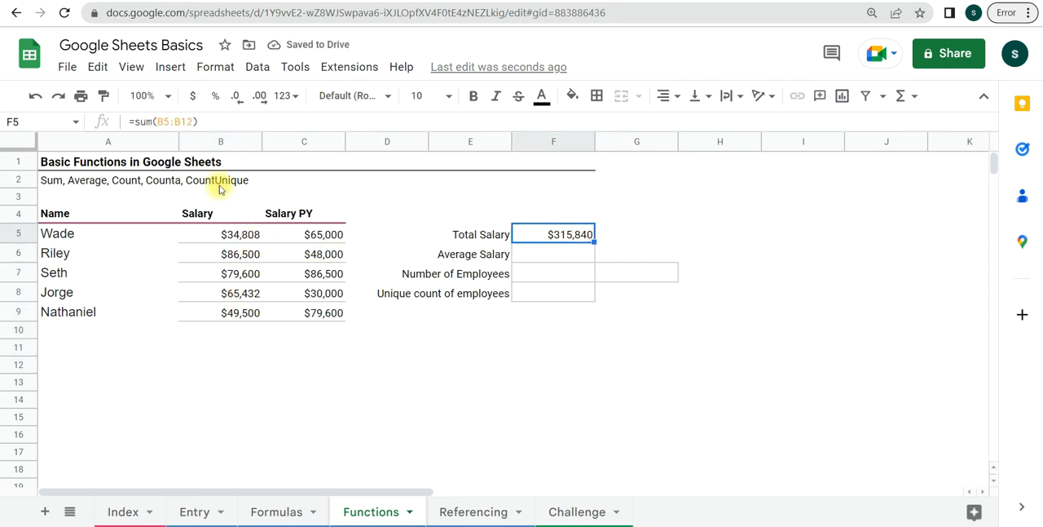
left_click(176, 121)
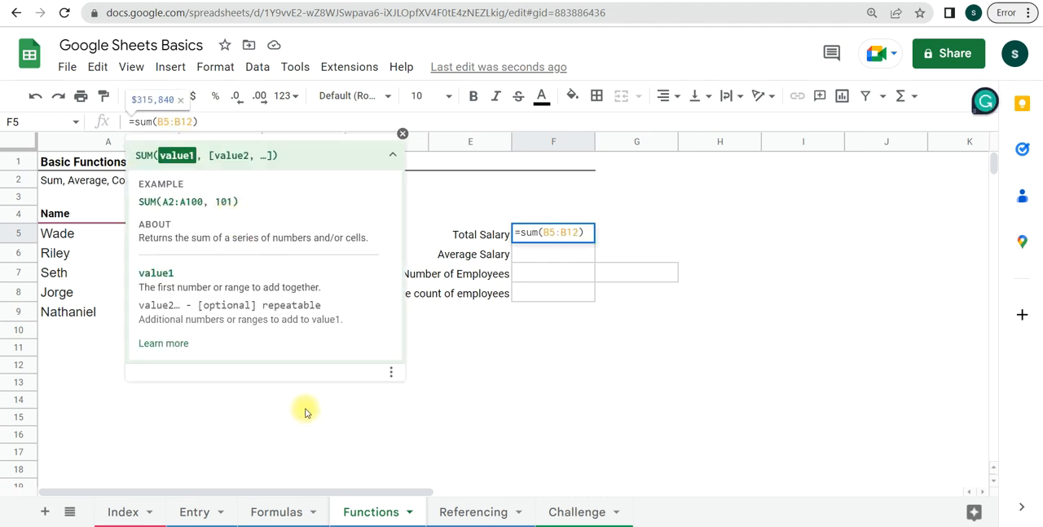
left_click(398, 146)
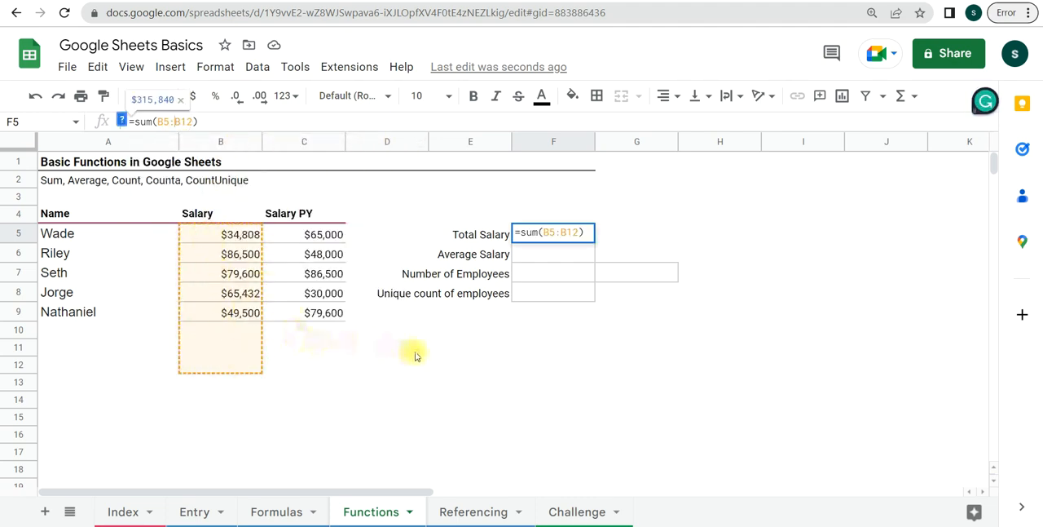
left_click(529, 393)
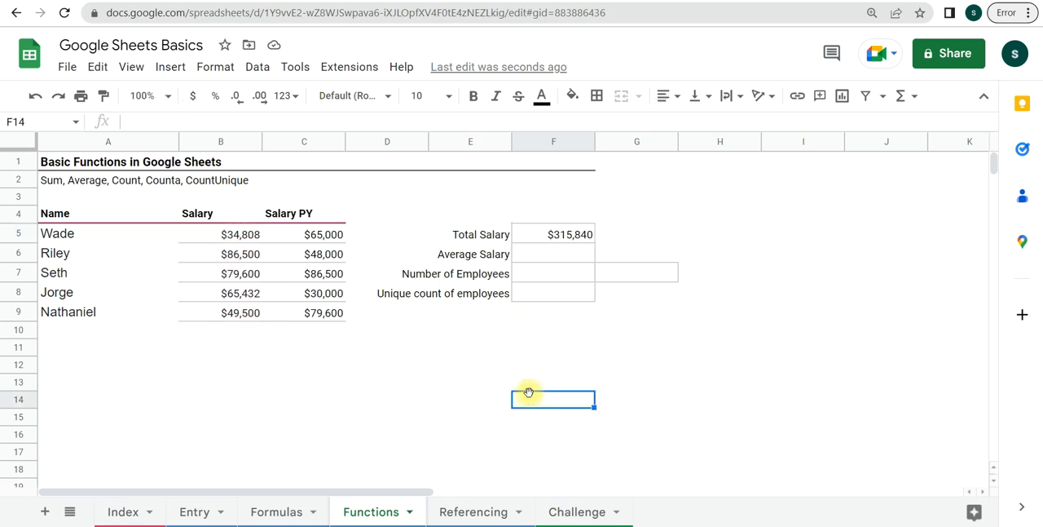
- Undo the SUM formula in F5 and add the five salaries individually with =B5+B6+B7+B8+B9
key("ctrl+z")
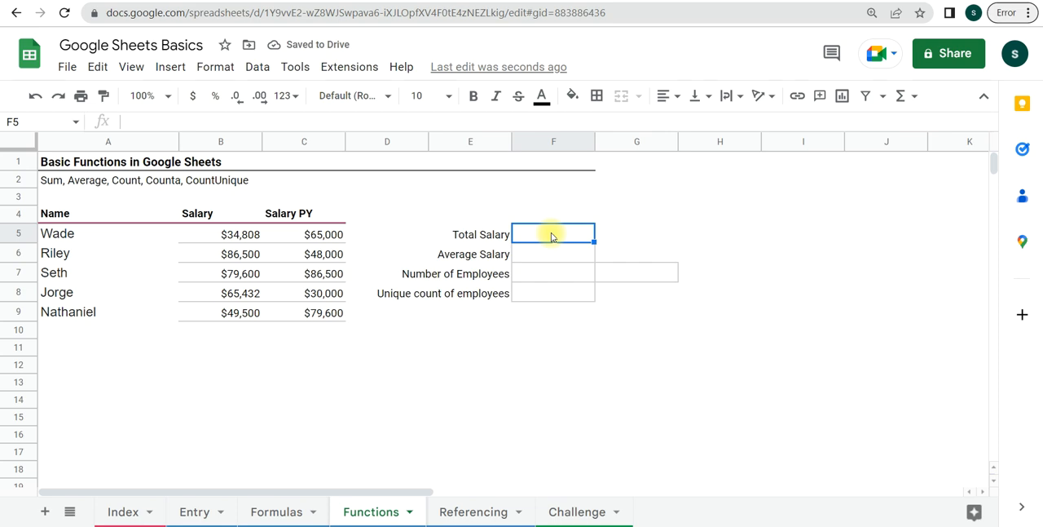
type("=")
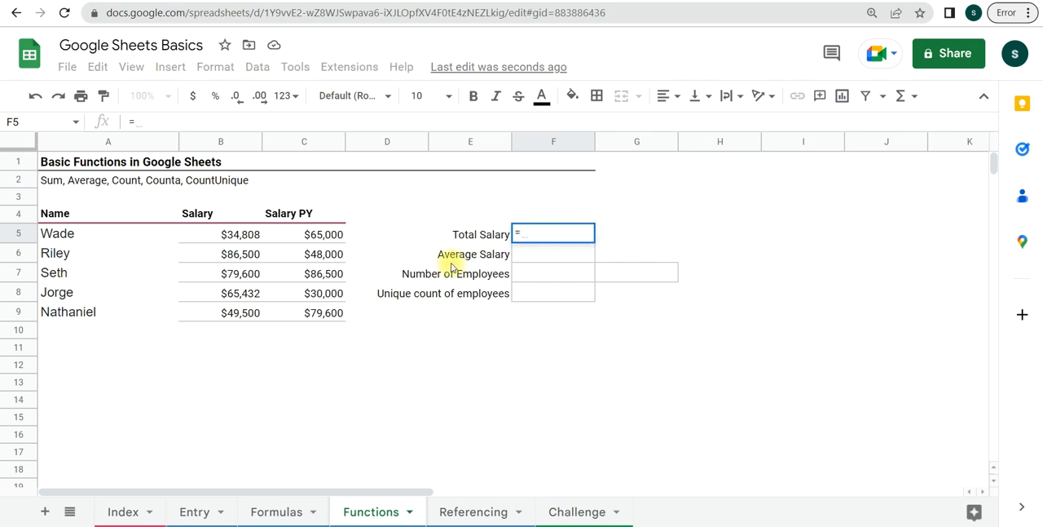
left_click(239, 235)
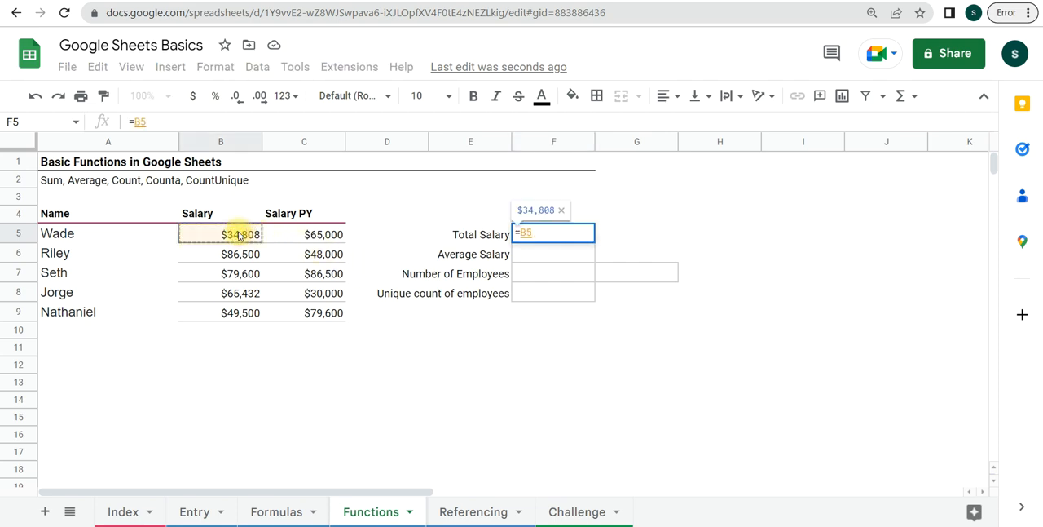
type("+")
left_click(252, 256)
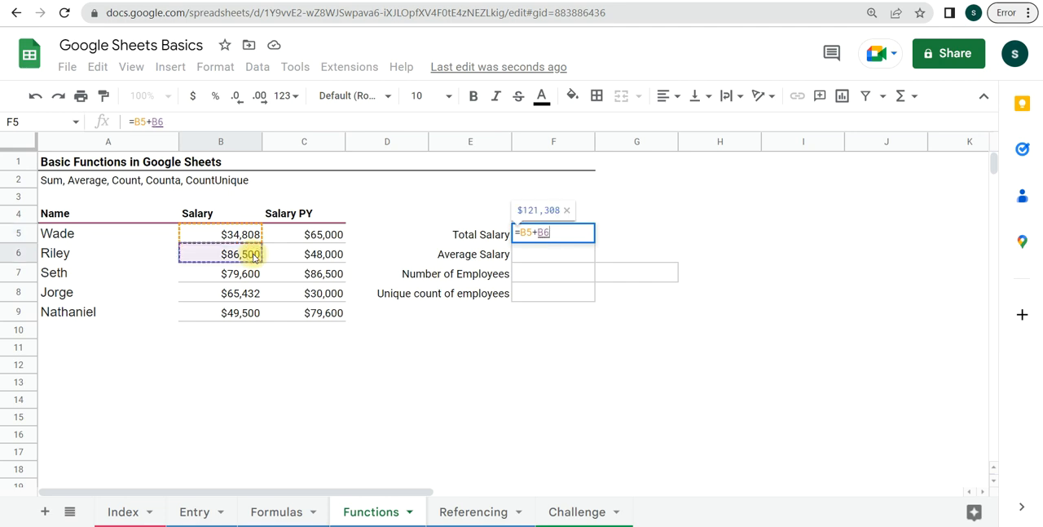
type("+")
left_click(247, 276)
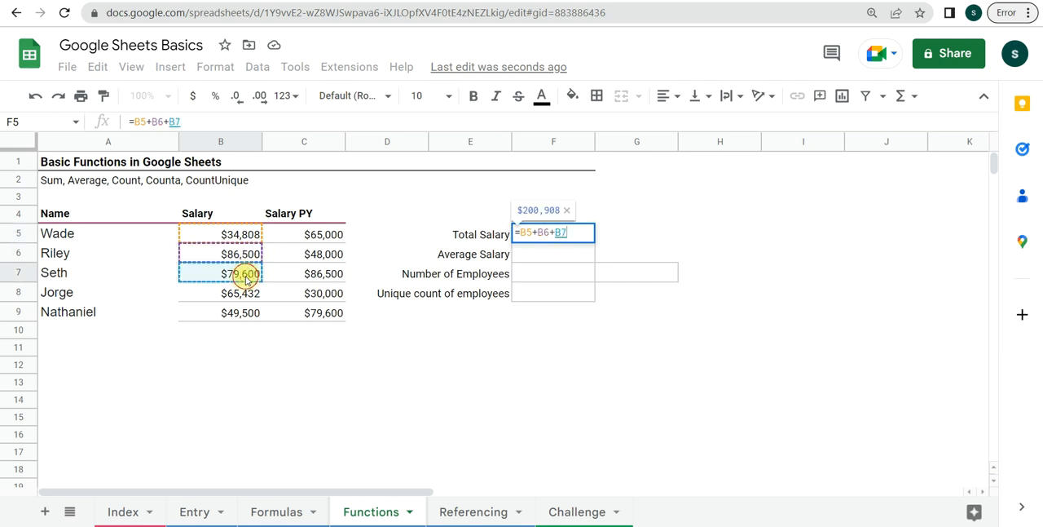
type("+")
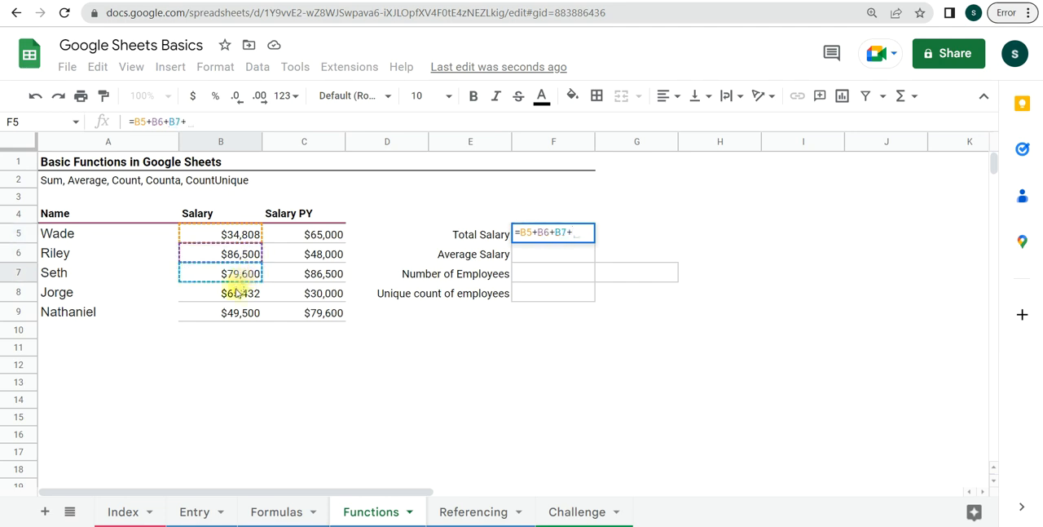
left_click(236, 294)
type("+")
left_click(236, 316)
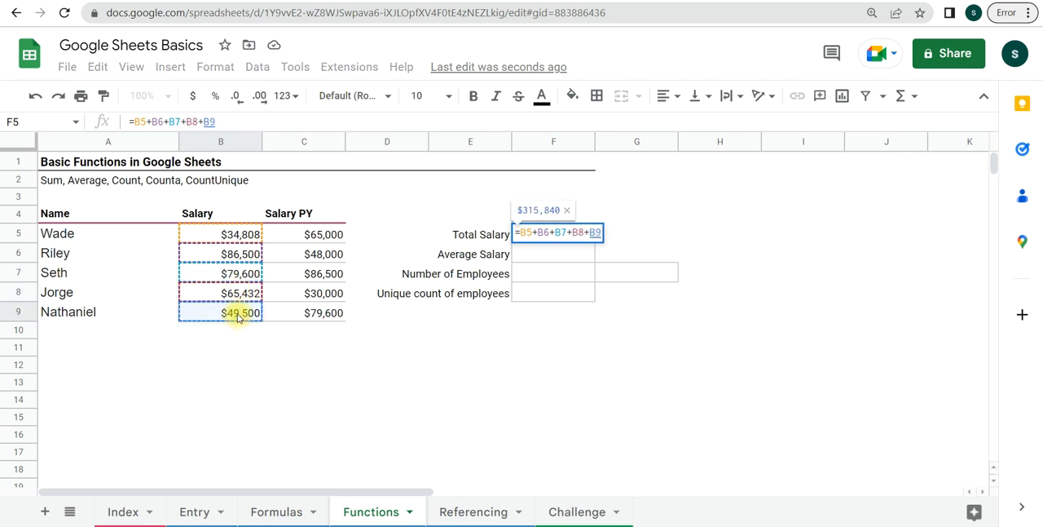
key("Return")
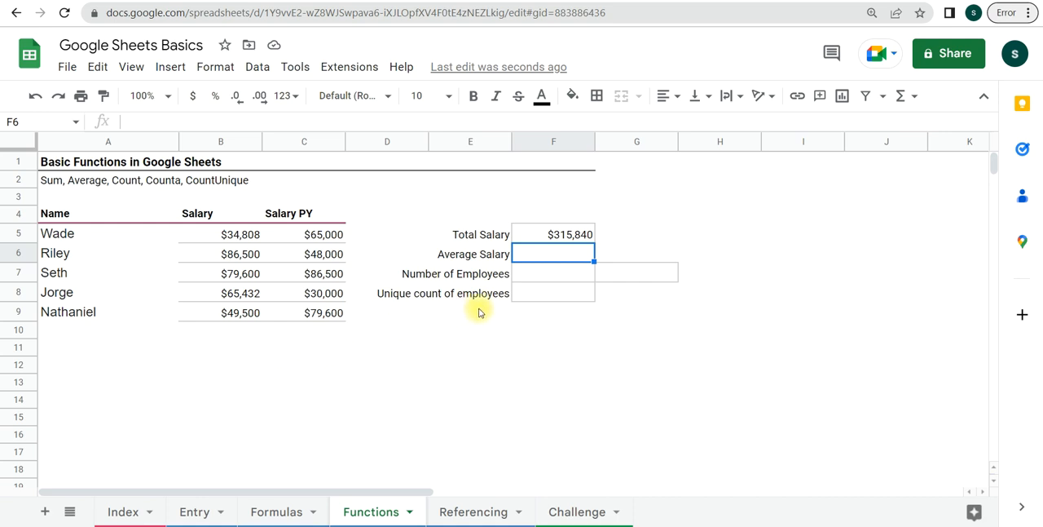
- Replace the cell-by-cell addition in Total Salary cell F5 with the open-ended formula =SUM(B5:B)
left_click(564, 236)
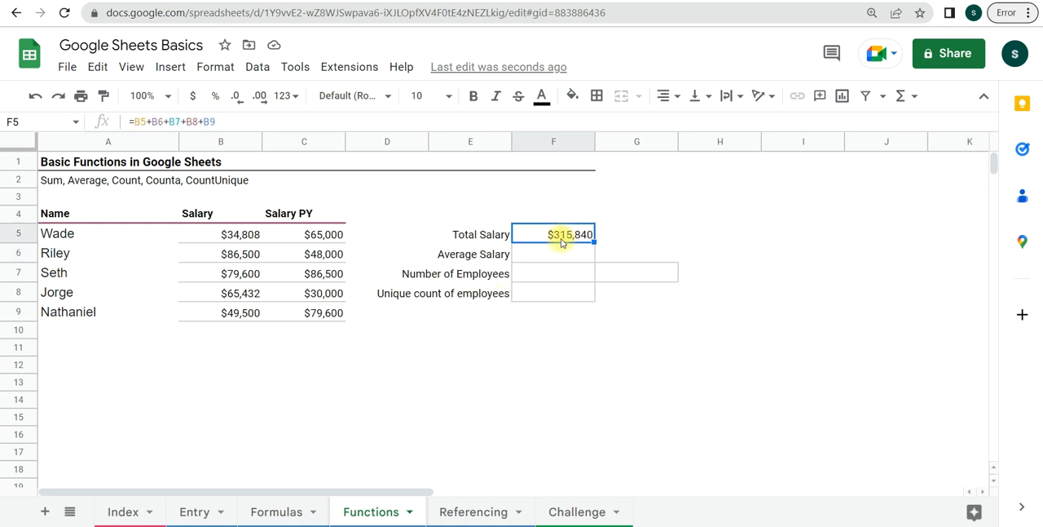
key("Delete")
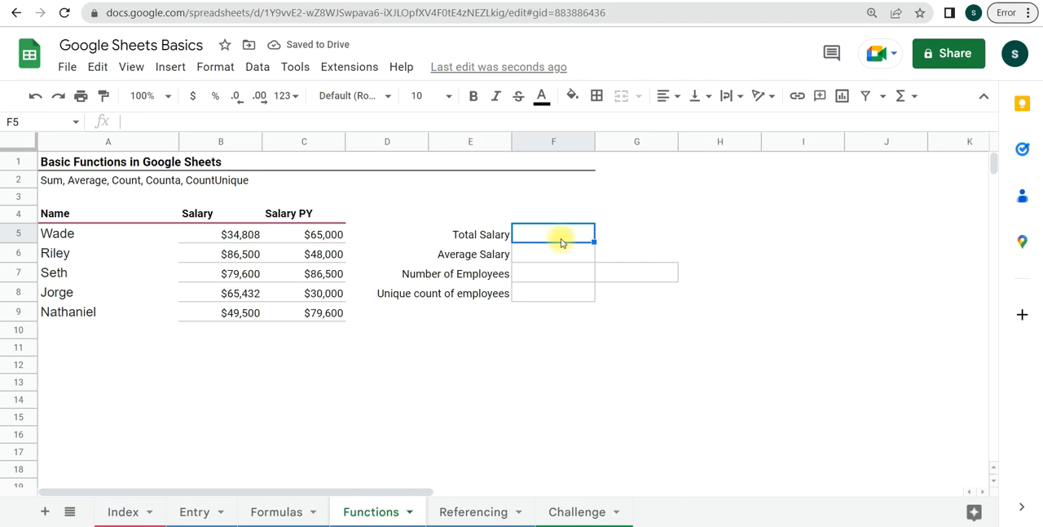
type("=sum")
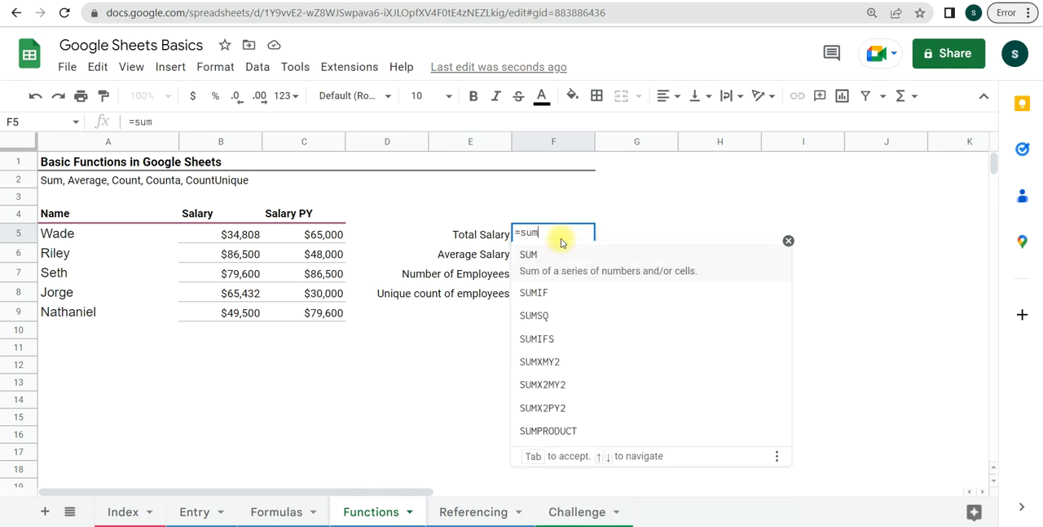
left_click(571, 259)
left_click(242, 245)
left_click_drag(243, 244, 245, 368)
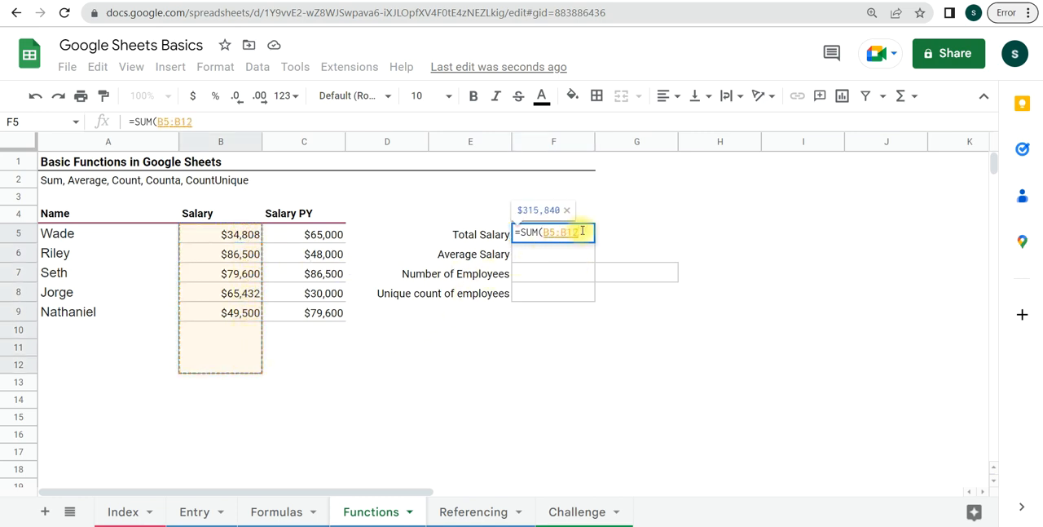
scroll(231, 329, "down", 3)
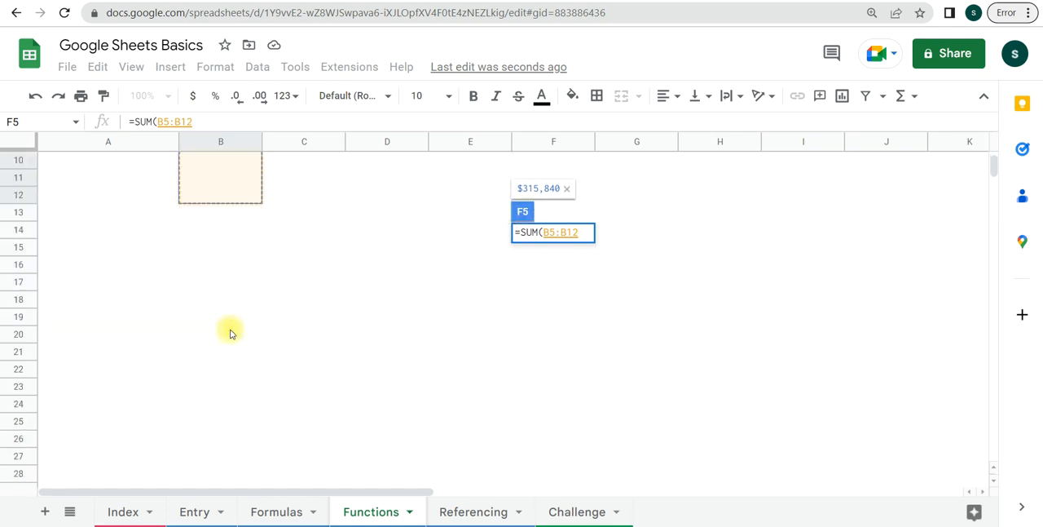
scroll(236, 338, "up", 3)
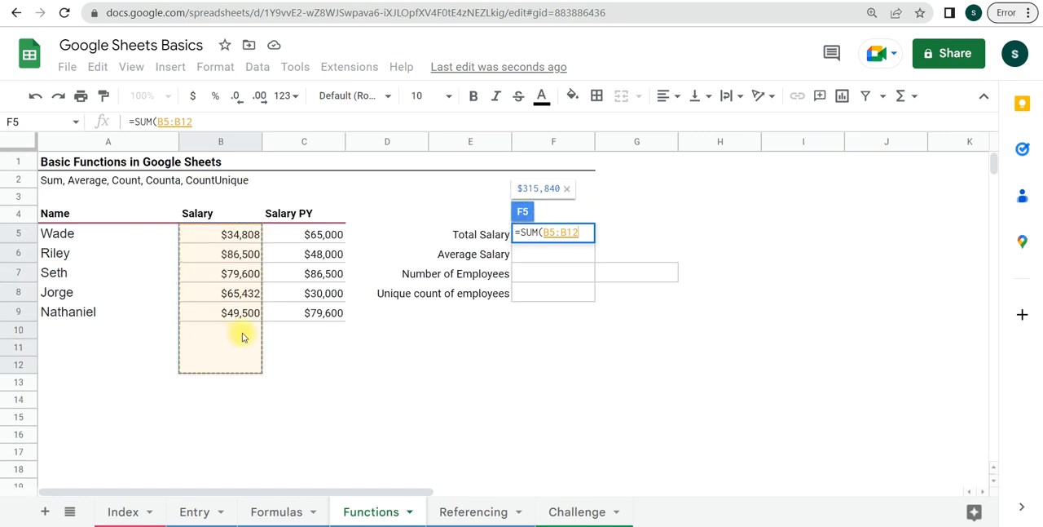
key("BackSpace")
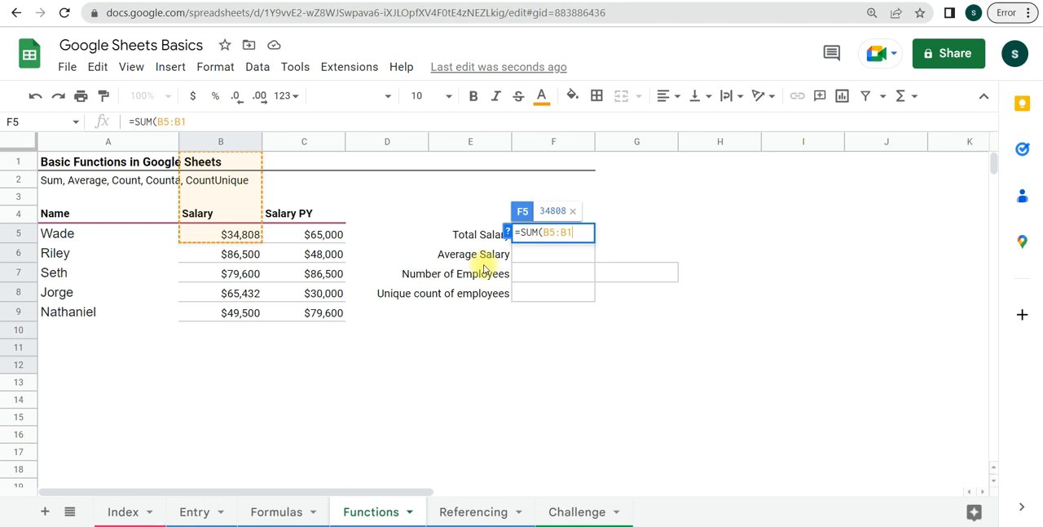
key("BackSpace")
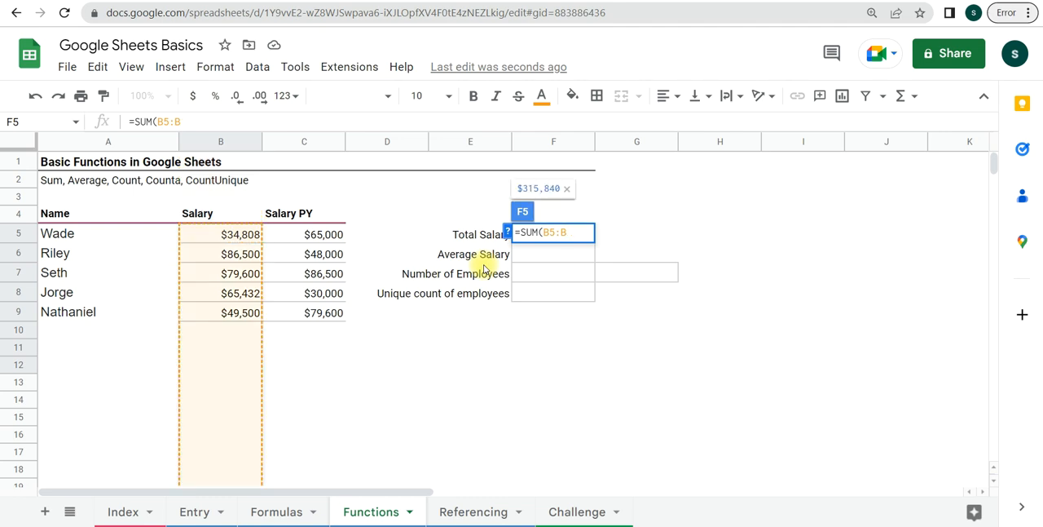
type(")")
key("Return")
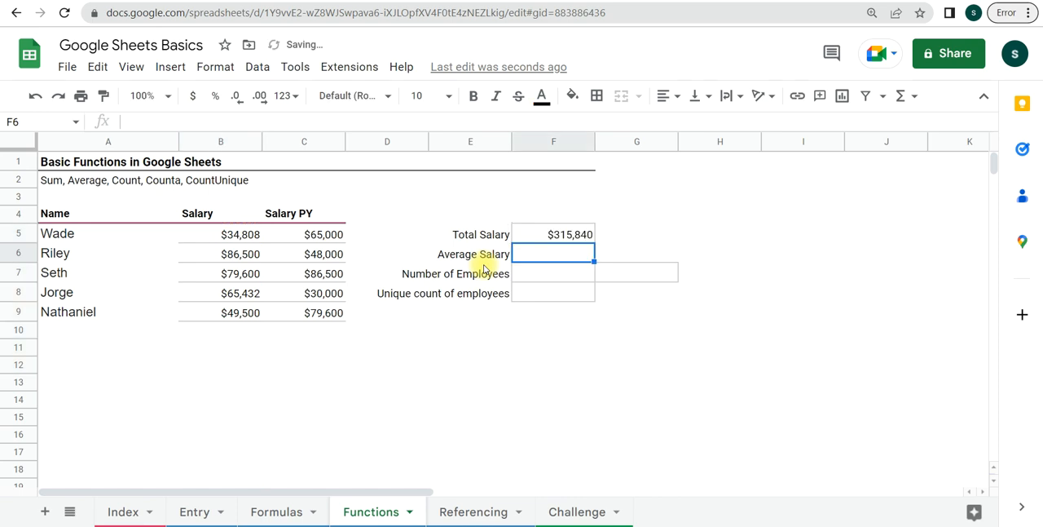
- Examine how far down column B the range in the Total Salary formula extends, and leave the formula as it is
left_click(559, 234)
left_click(165, 120)
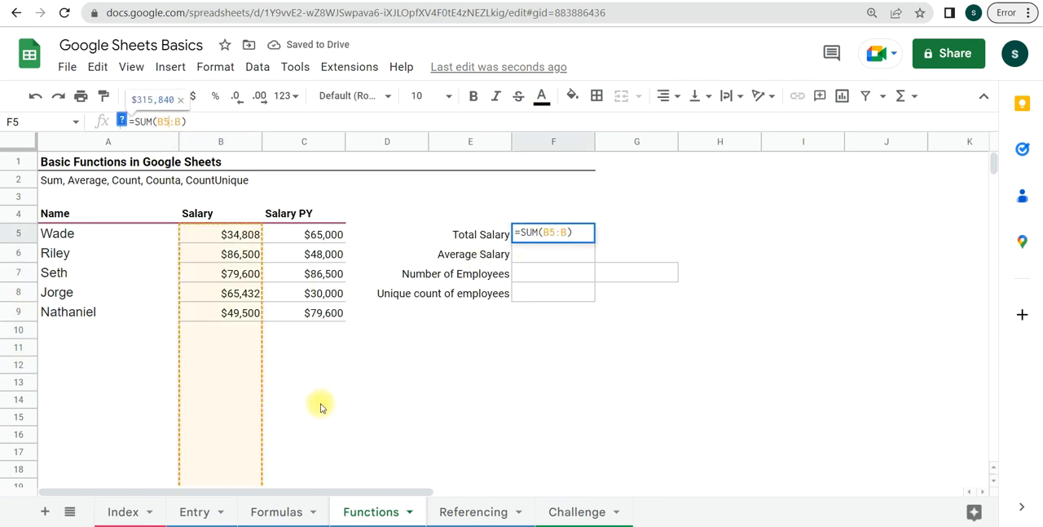
scroll(313, 403, "down", 9)
scroll(293, 409, "down", 15)
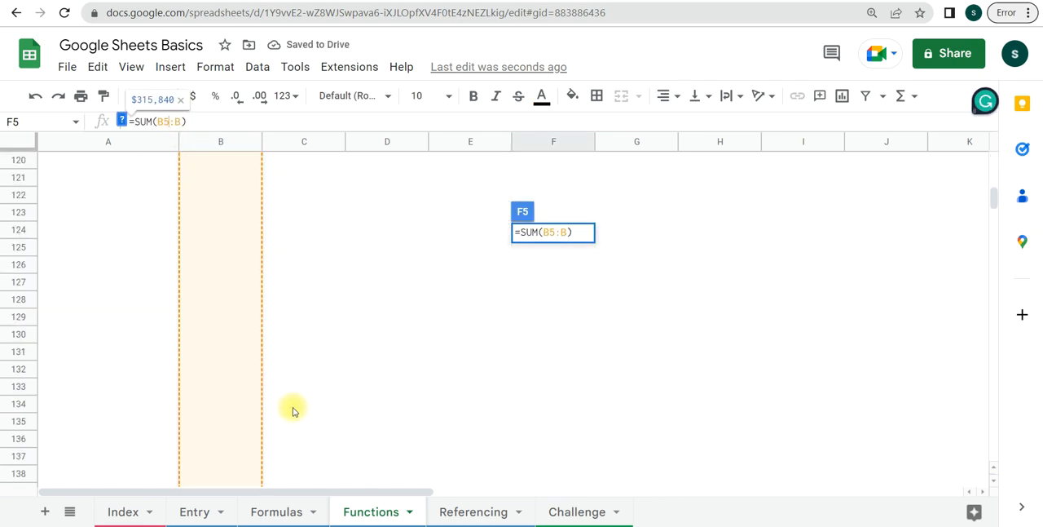
scroll(294, 409, "up", 20)
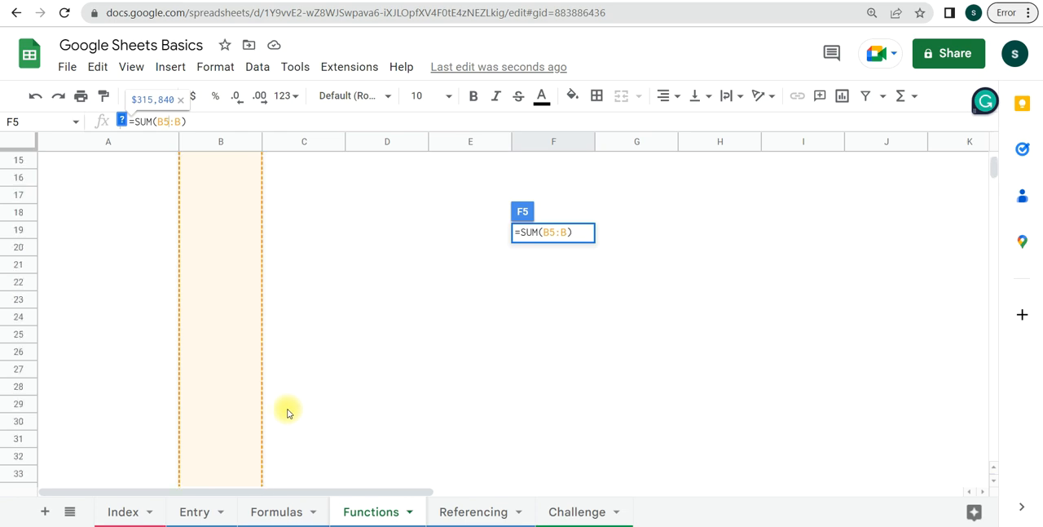
left_click(361, 421)
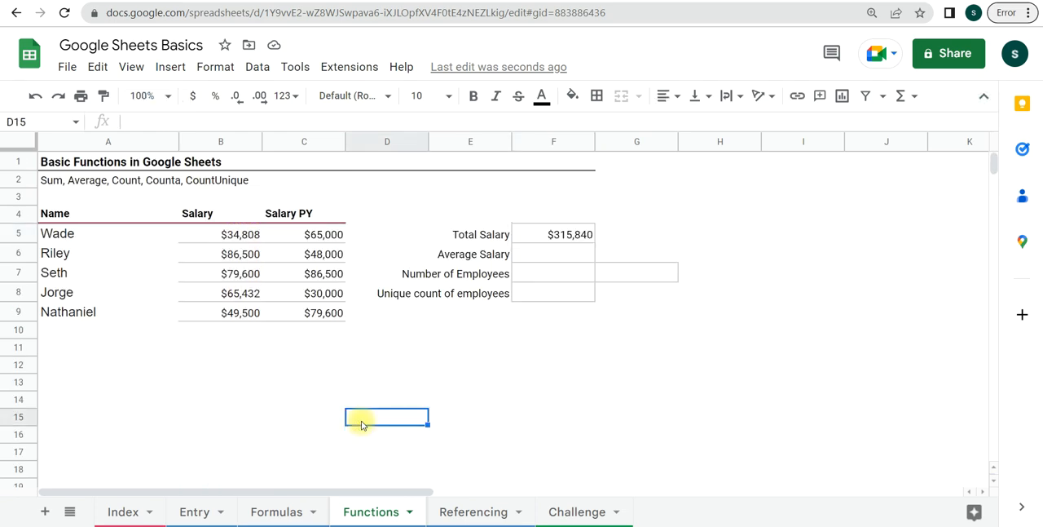
- Test the open-ended total by entering 236555 in B10 and 654521 in B11, and undo both entries
left_click(238, 342)
left_click(242, 336)
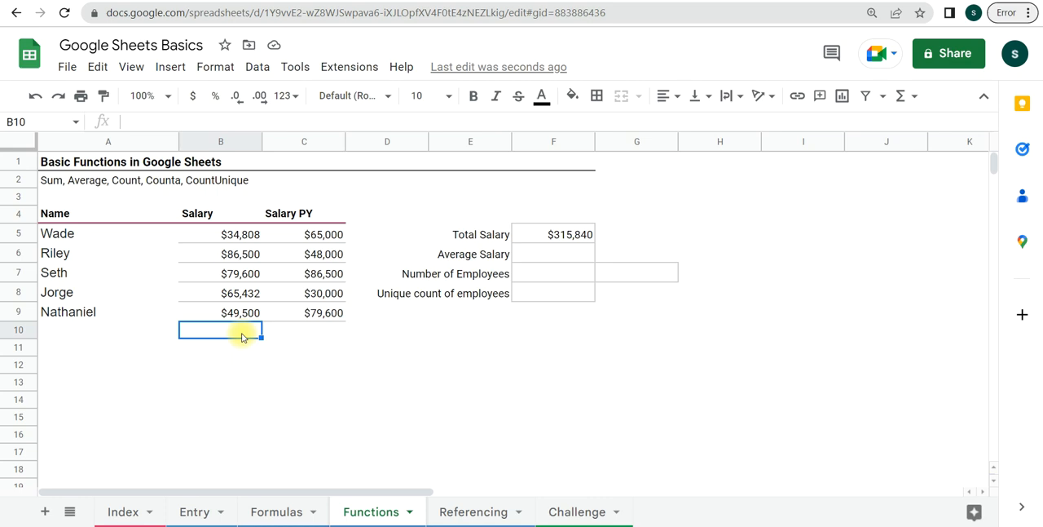
type("236555")
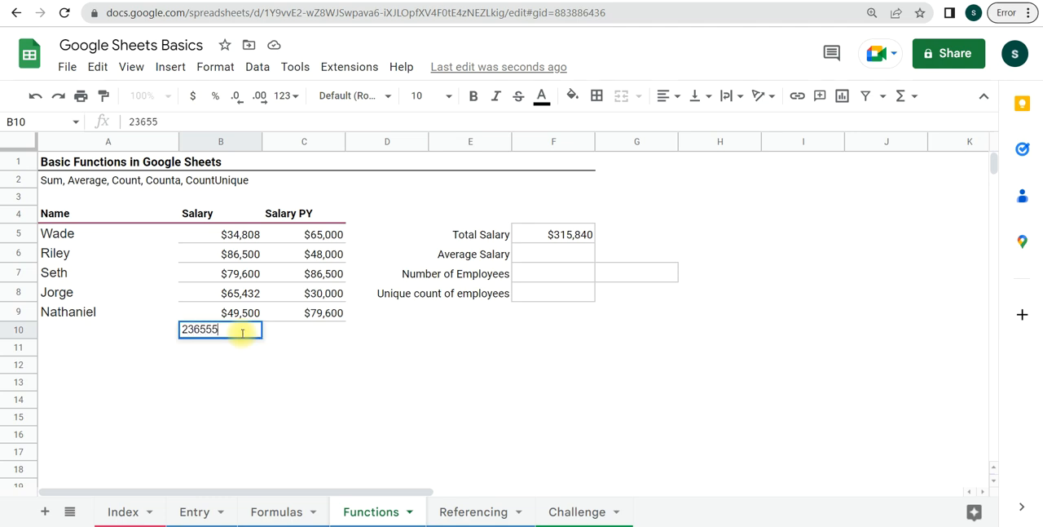
key("Return")
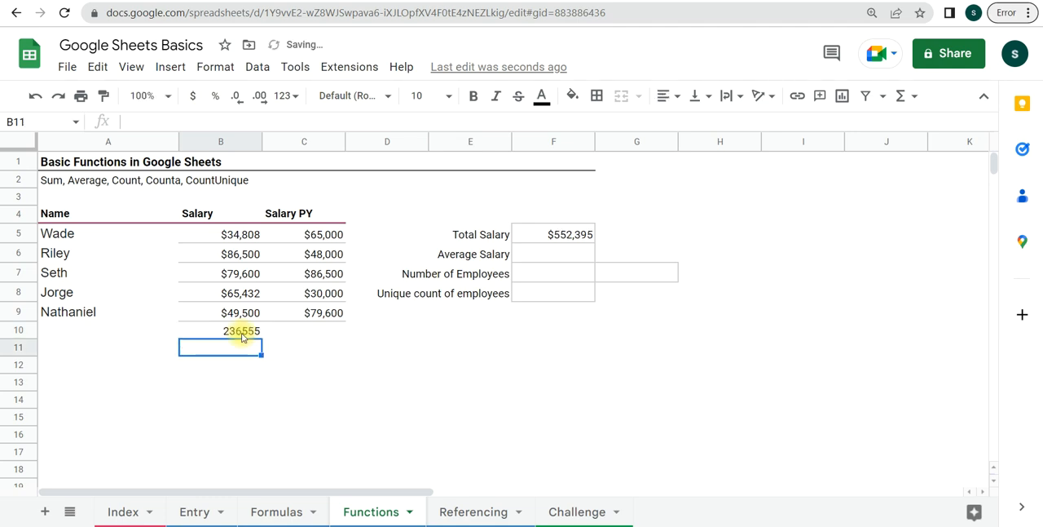
type("654521")
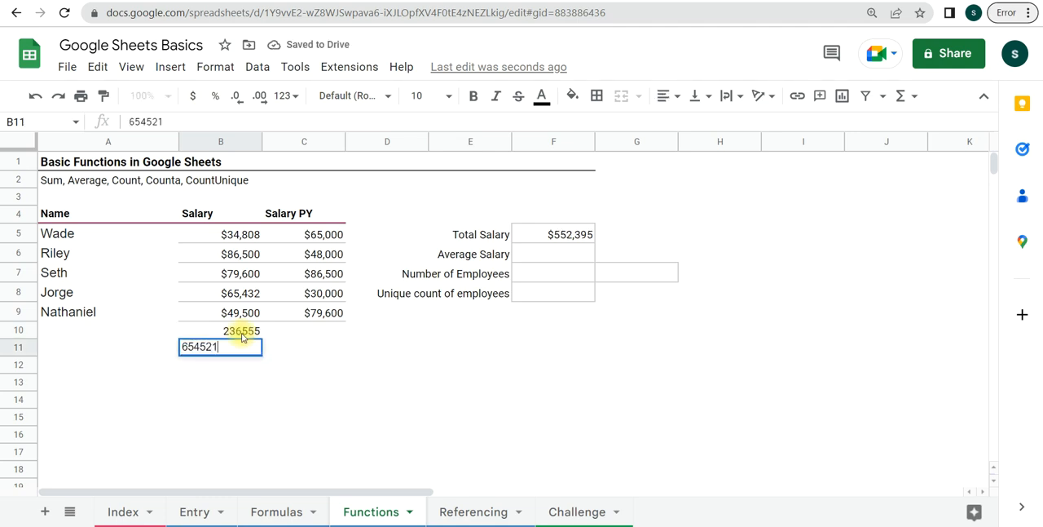
key("Return")
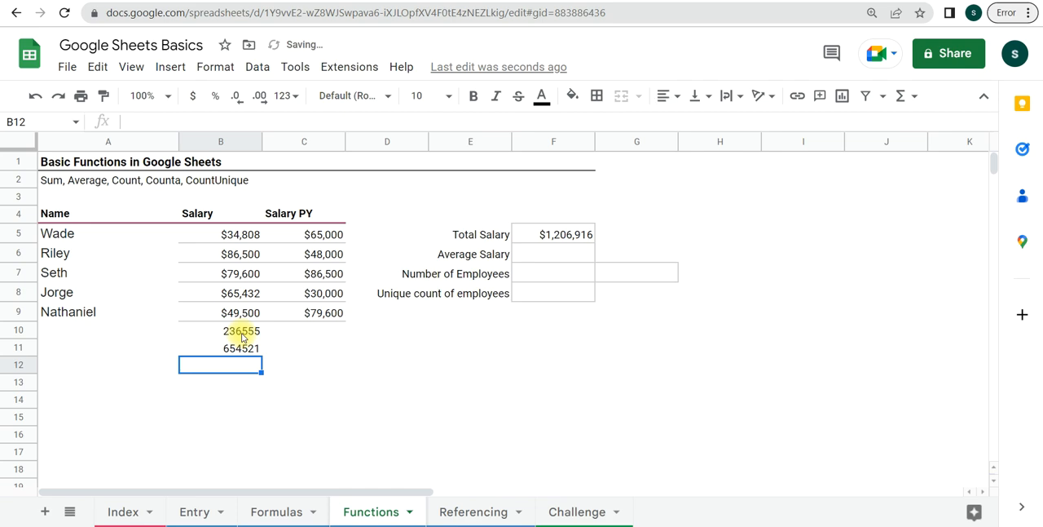
key("ctrl+z")
key("ctrl+z")
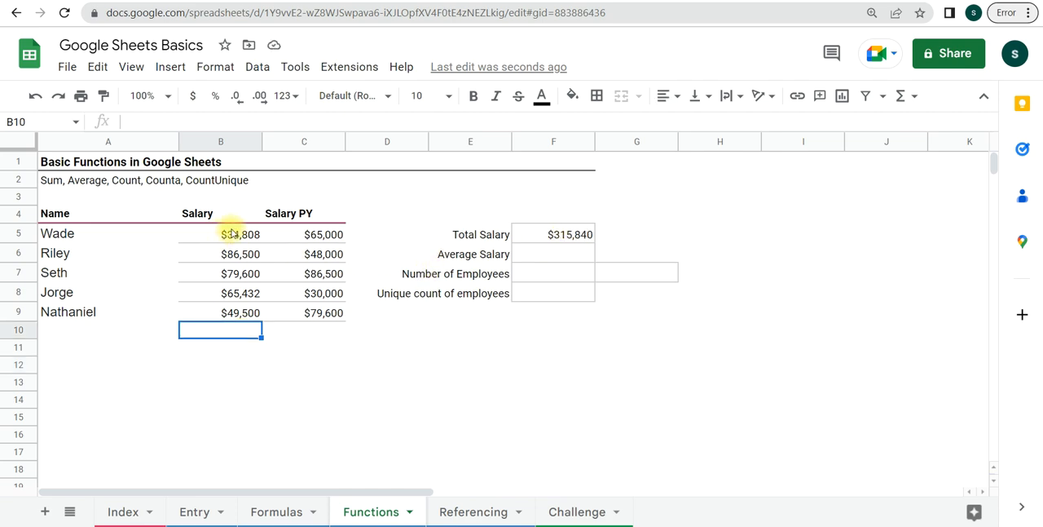
- Change the Total Salary formula in F5 to =SUM(B5:B9,C5:C9), covering the Salary and Salary PY columns
left_click(536, 239)
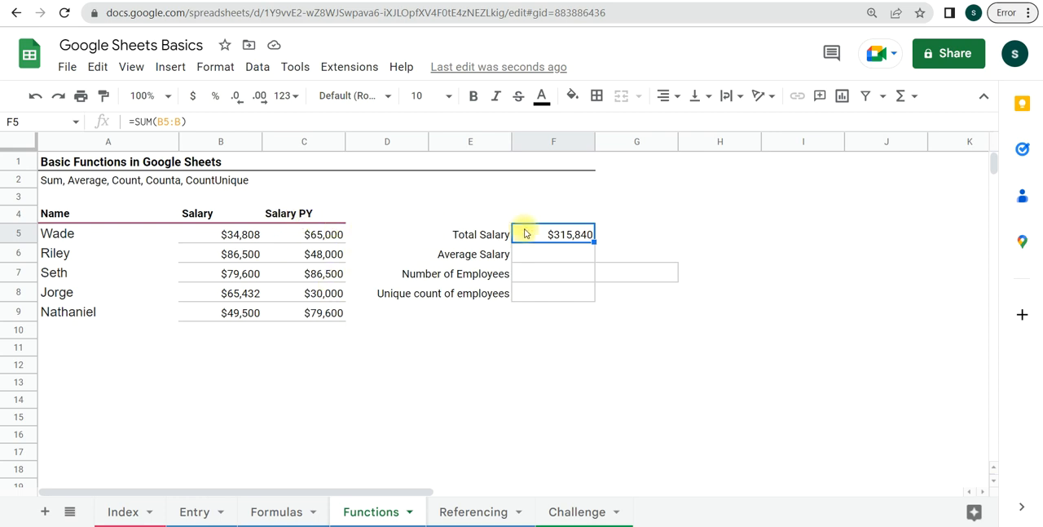
left_click(561, 279)
left_click(563, 234)
double_click(558, 232)
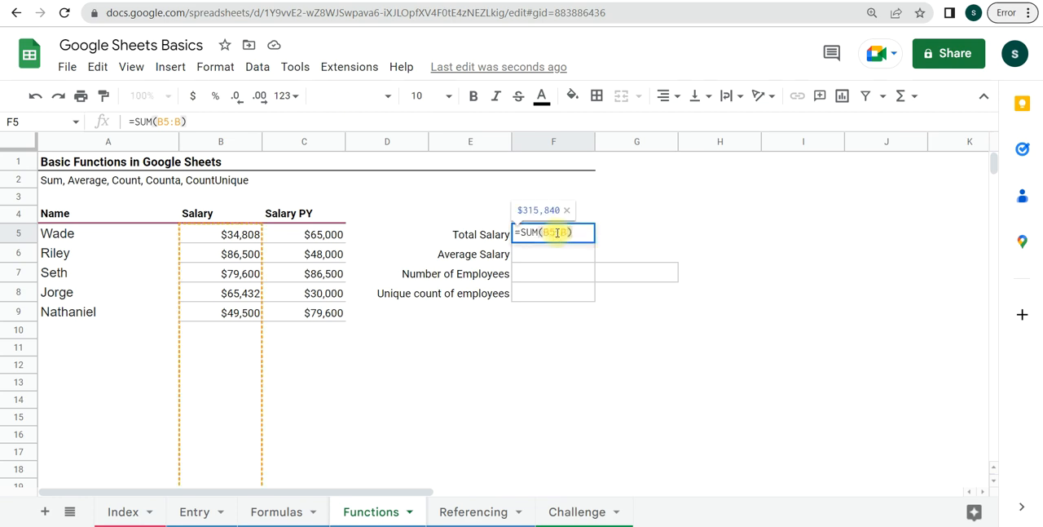
left_click(569, 234)
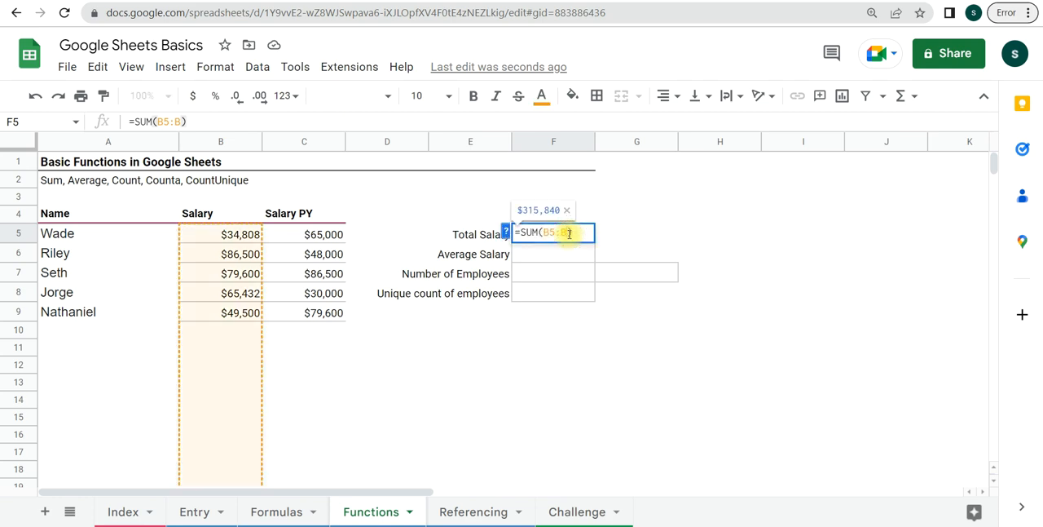
key("BackSpace")
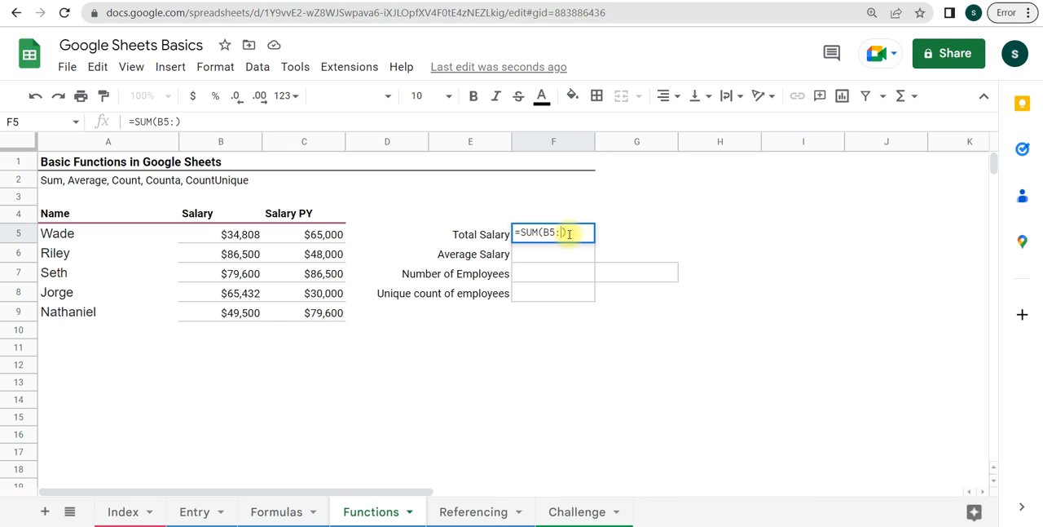
key("BackSpace")
key("BackSpace")
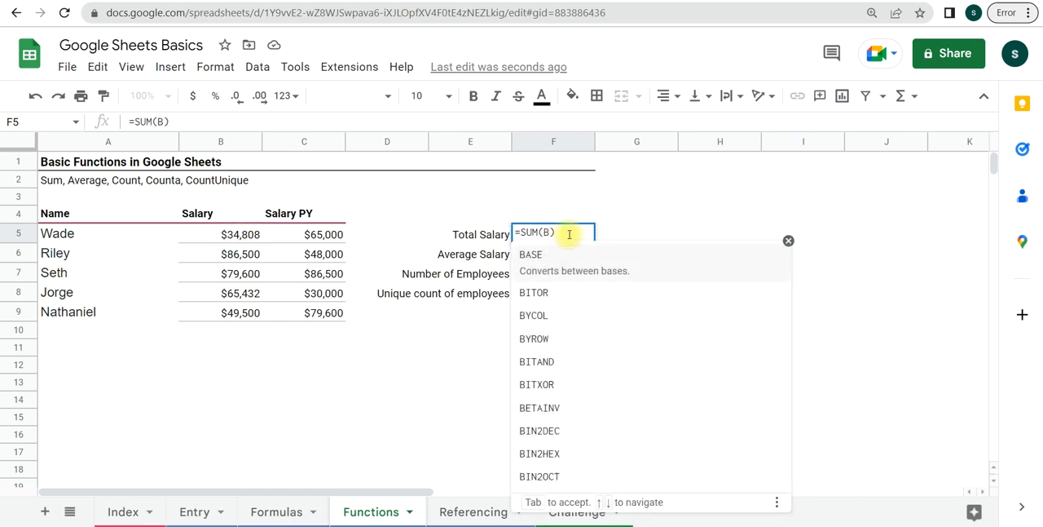
left_click_drag(242, 235, 250, 317)
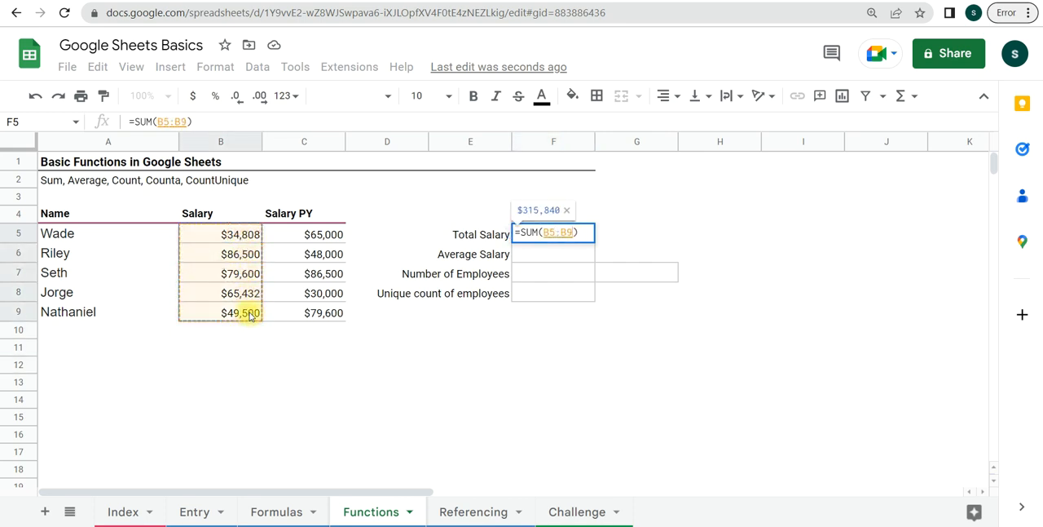
type(",")
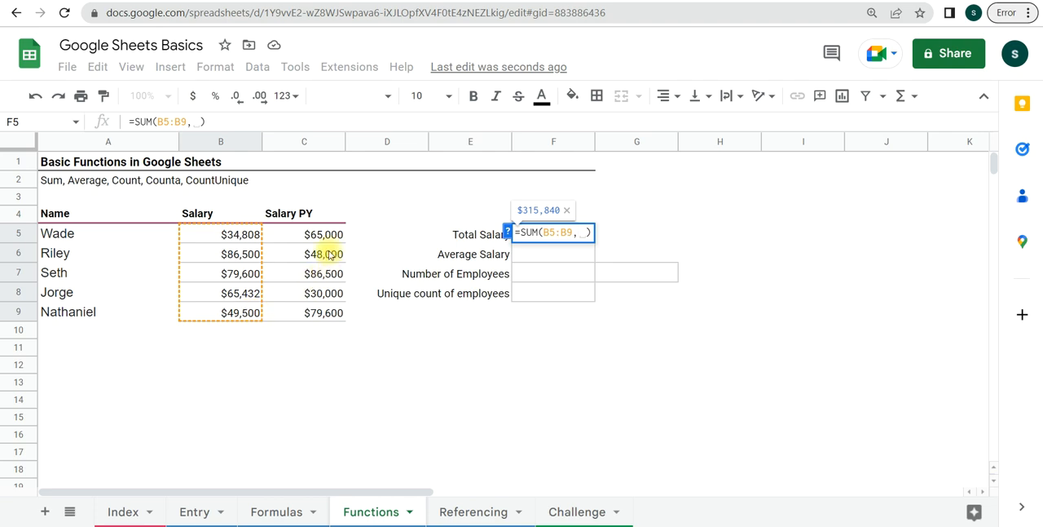
left_click_drag(333, 238, 324, 316)
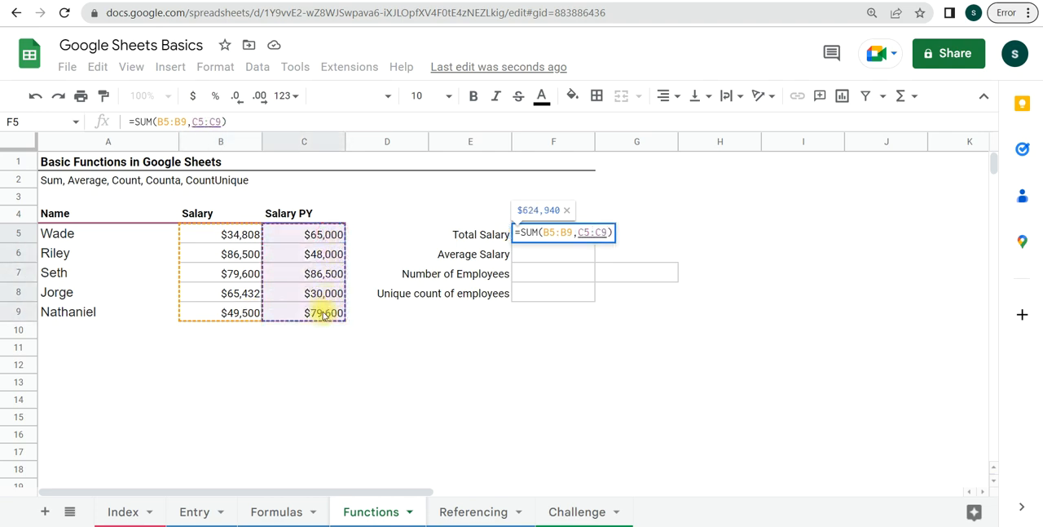
key("Return")
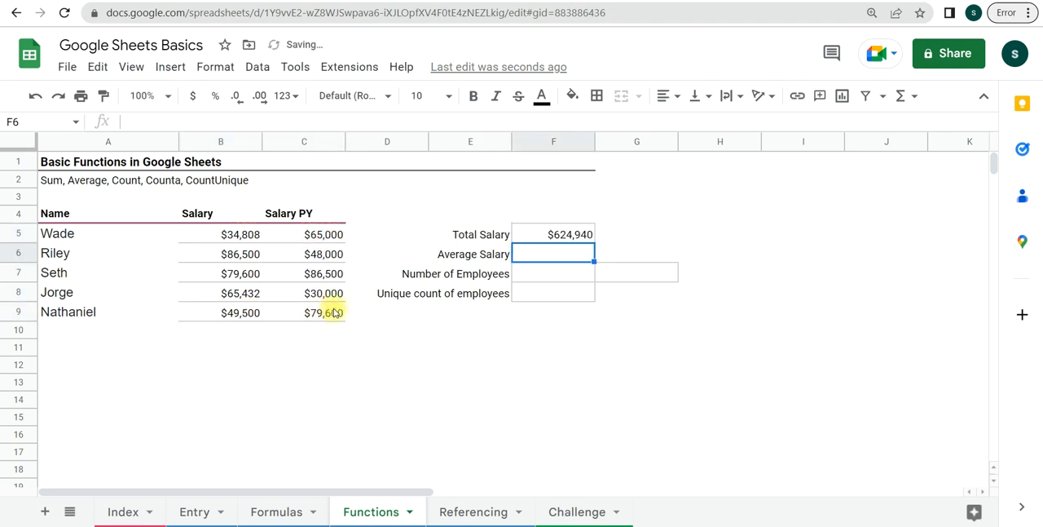
- Examine the two ranges covered by the Total Salary formula in F5, and leave the formula as it is
left_click(540, 237)
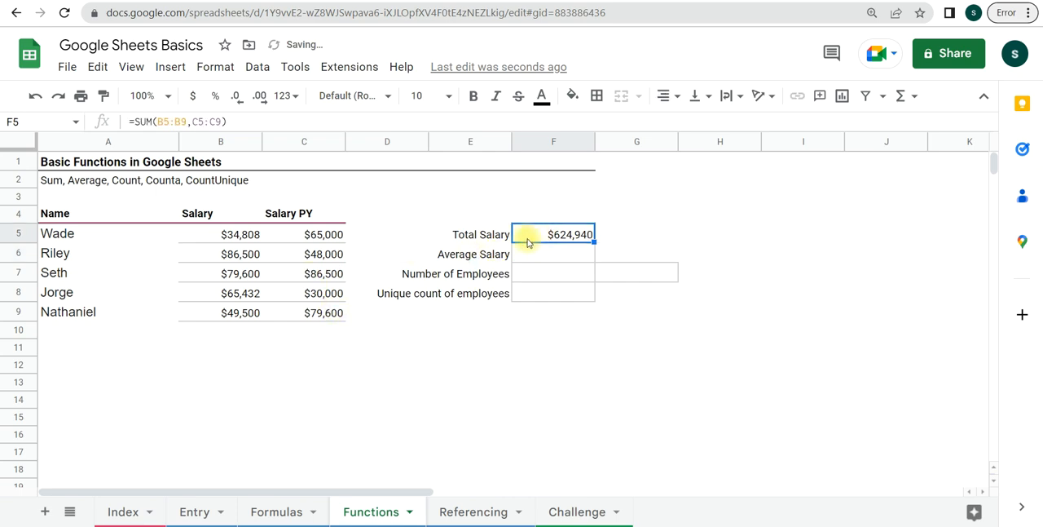
left_click(210, 121)
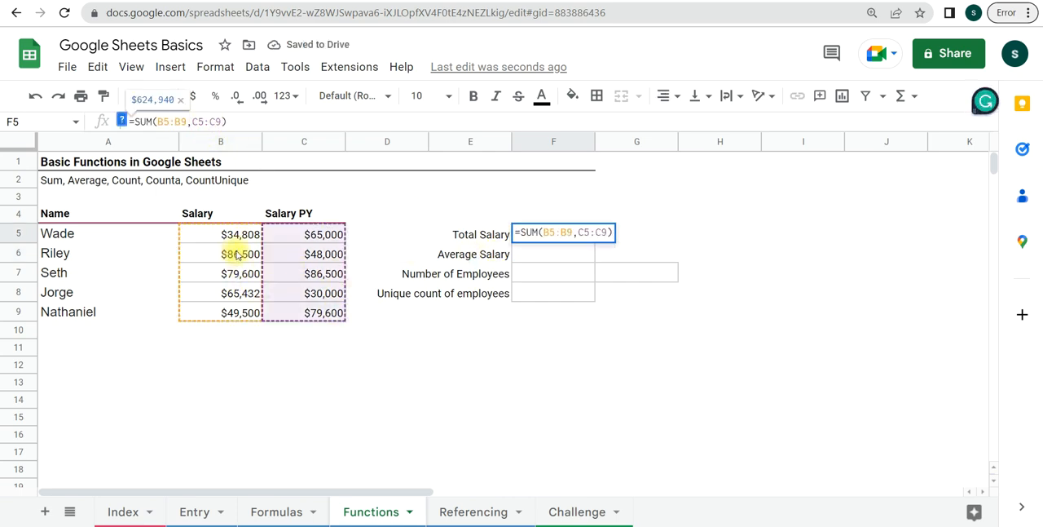
left_click(586, 233)
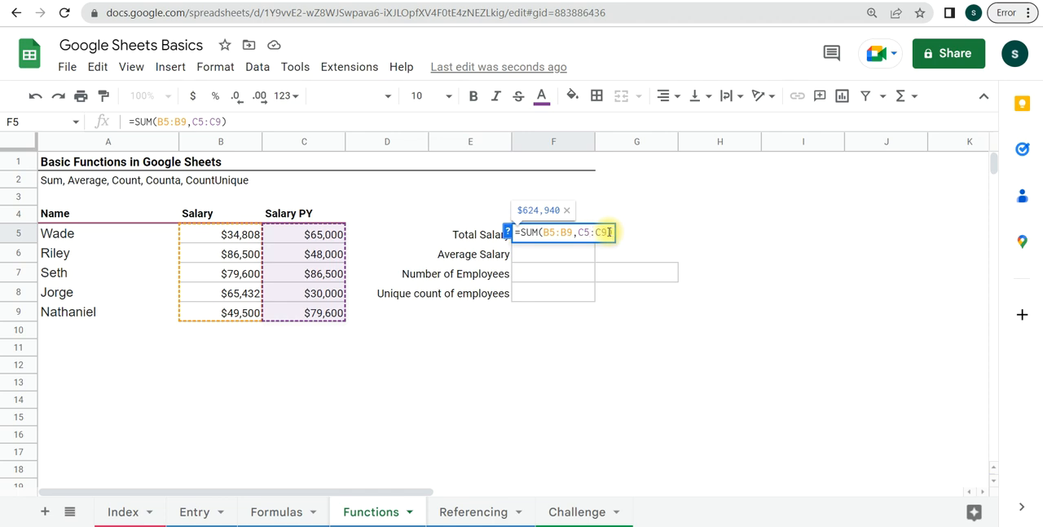
left_click(607, 232)
left_click(580, 237)
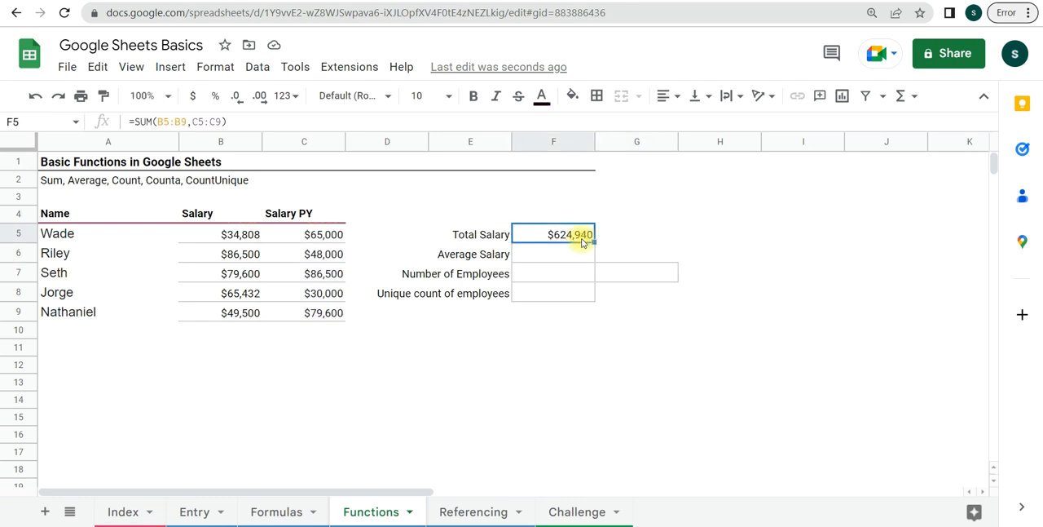
- Remove the Salary PY range from the Total Salary formula in F5 so it reads =SUM(B5:B9)
double_click(582, 242)
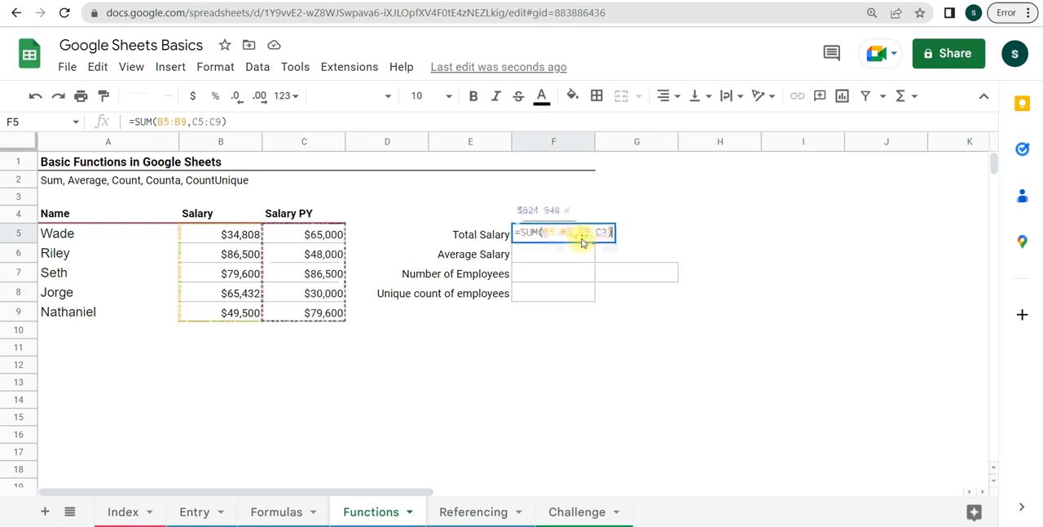
key("Left")
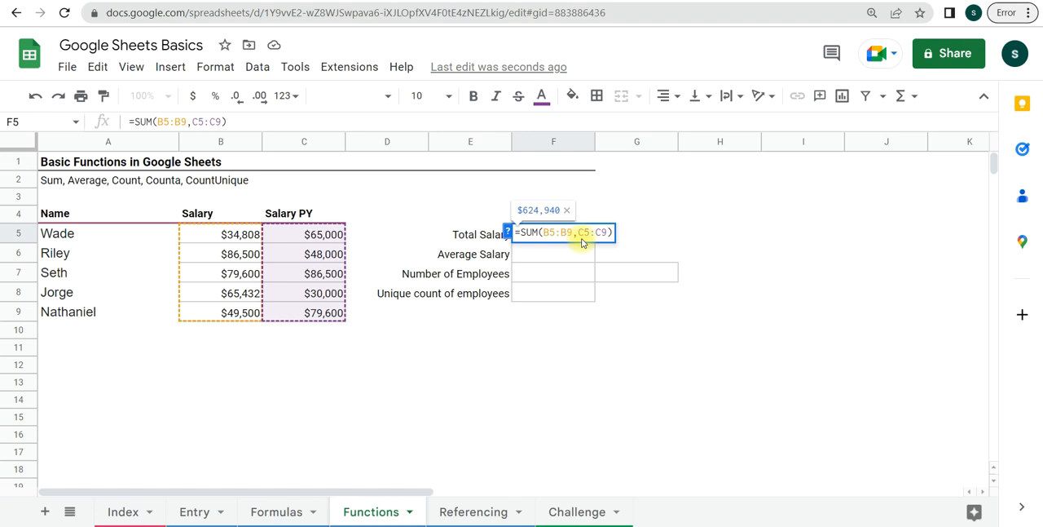
key("BackSpace")
key("BackSpace")
key("BackSpace")
key("BackSpace")
key("BackSpace")
key("BackSpace")
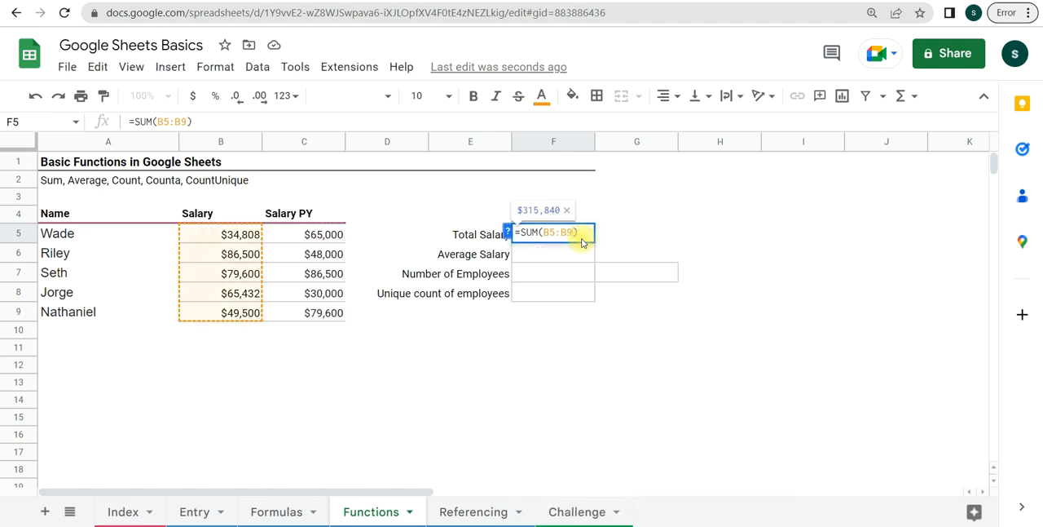
key("Return")
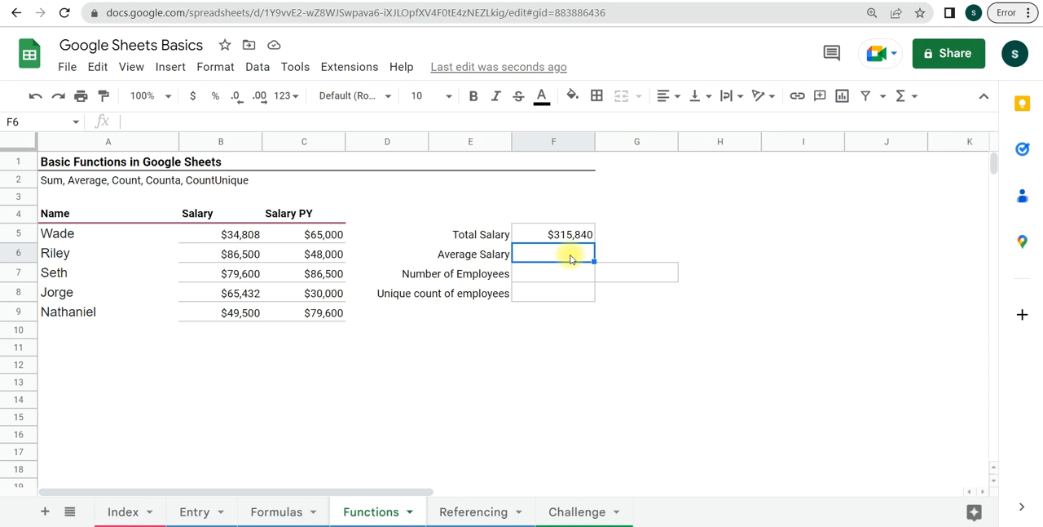
- Calculate the Average Salary in F6 with AVERAGE over B5:B15, reading the function's help and hiding it before choosing the range
type("=")
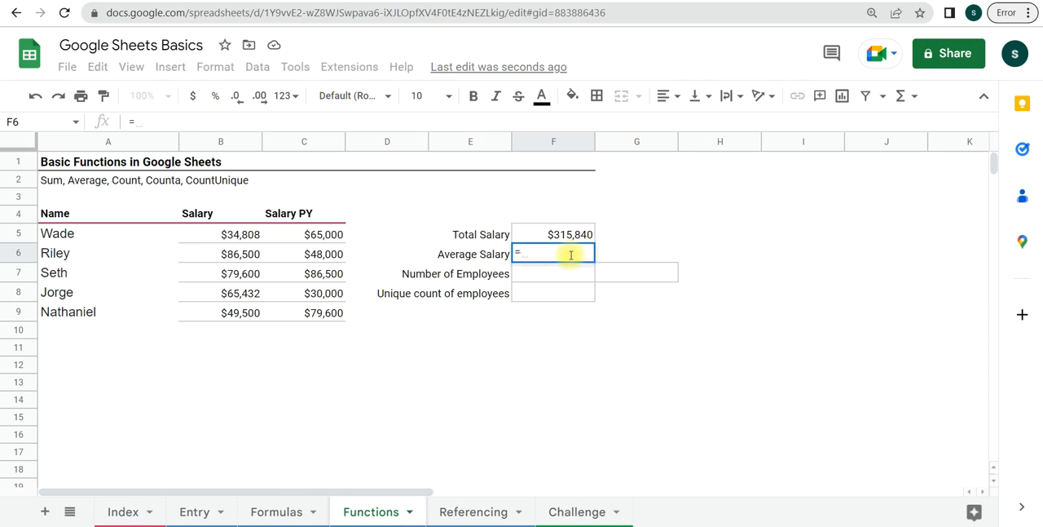
type("ave")
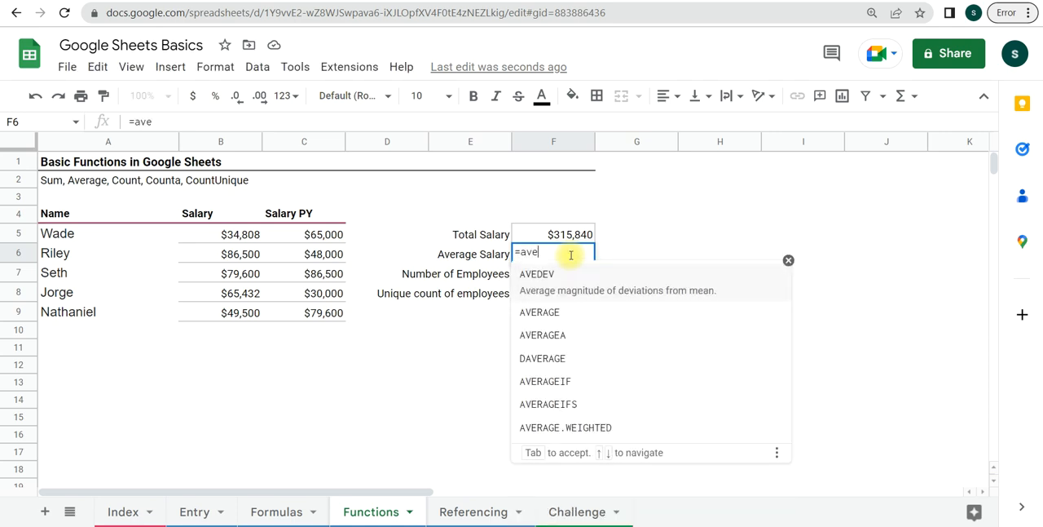
type("r")
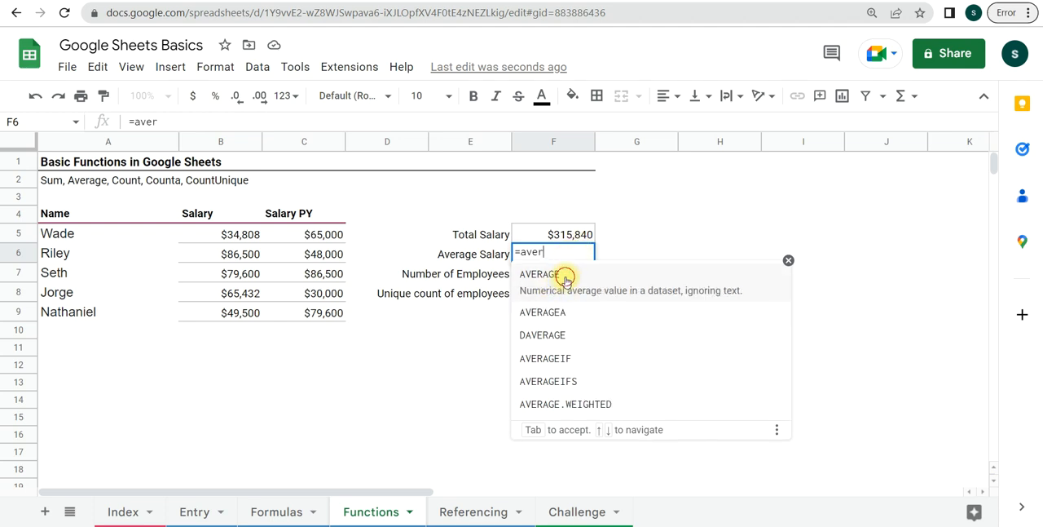
left_click(566, 280)
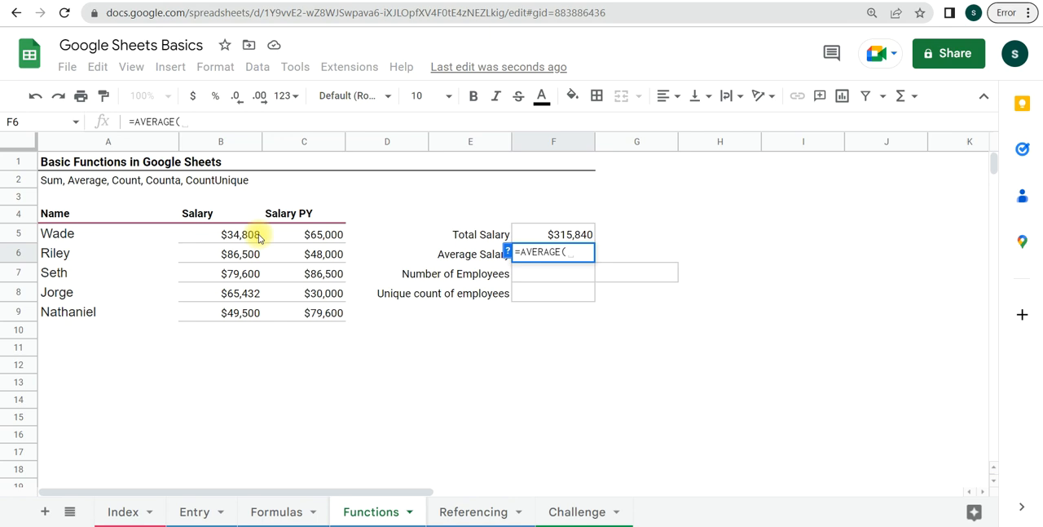
left_click(508, 252)
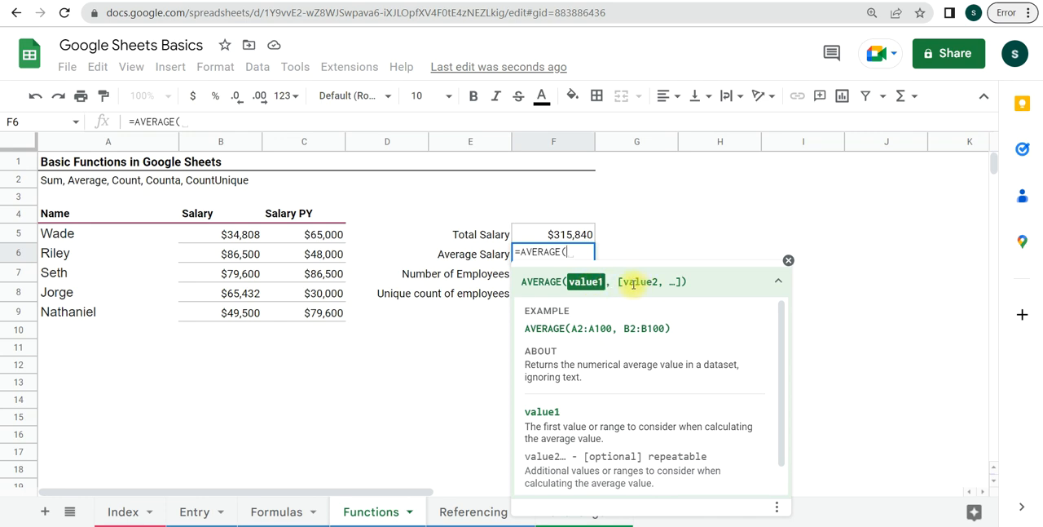
left_click_drag(653, 328, 585, 327)
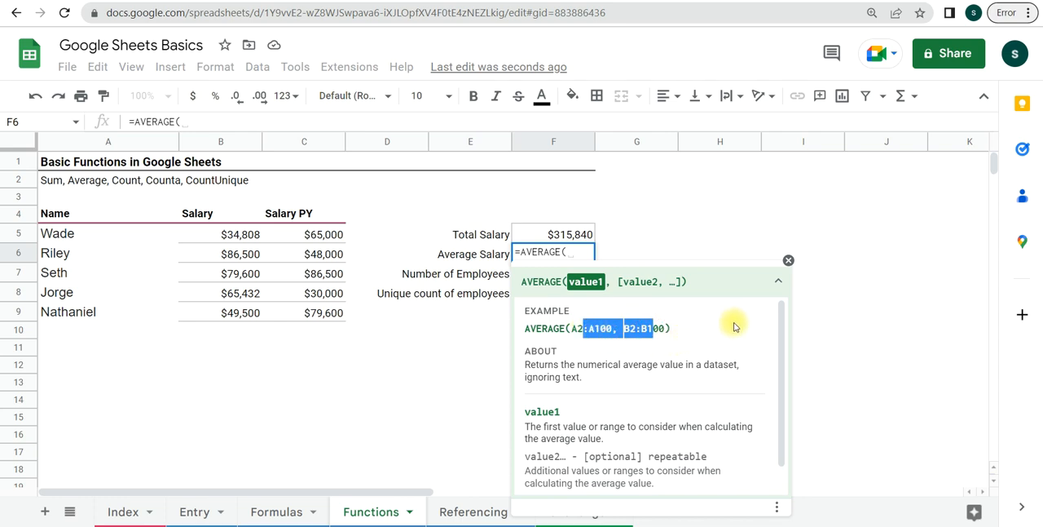
left_click(788, 260)
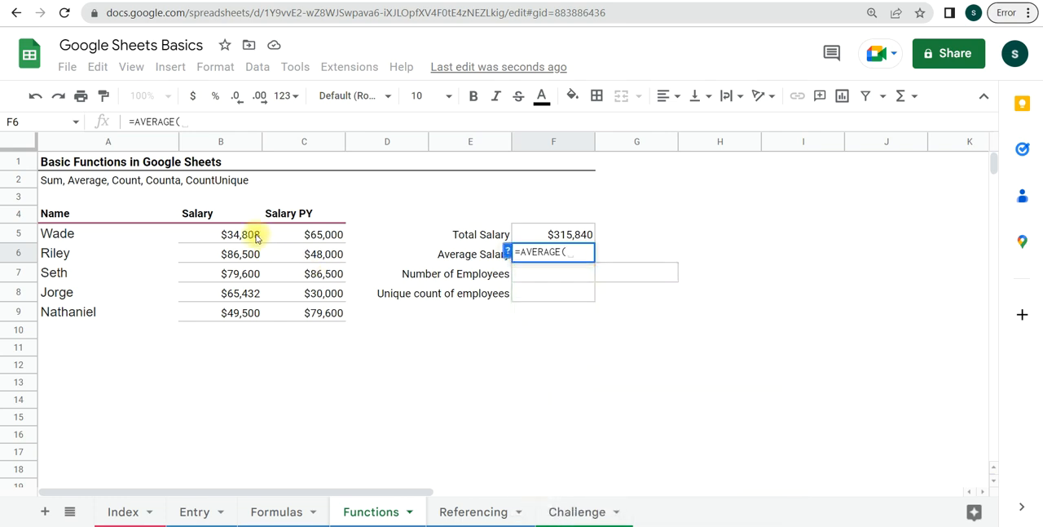
left_click_drag(251, 235, 240, 417)
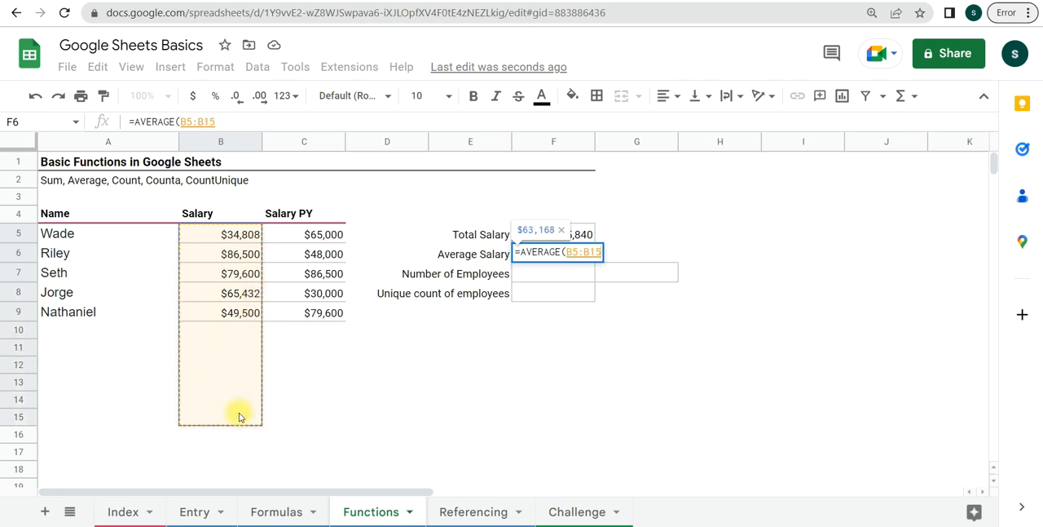
key("Return")
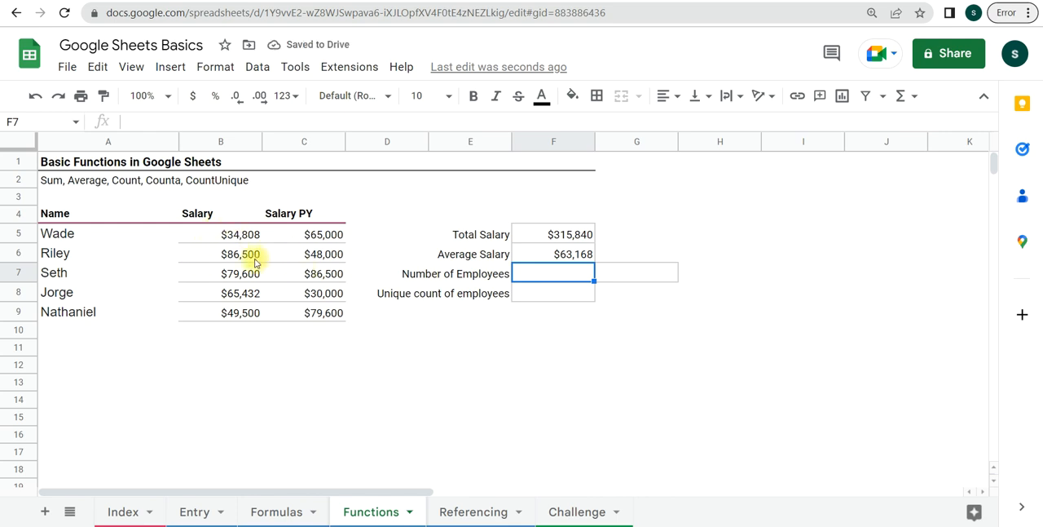
- Calculate the Number of Employees in F7 with COUNTA over the Name column range A5:A14
left_click(556, 279)
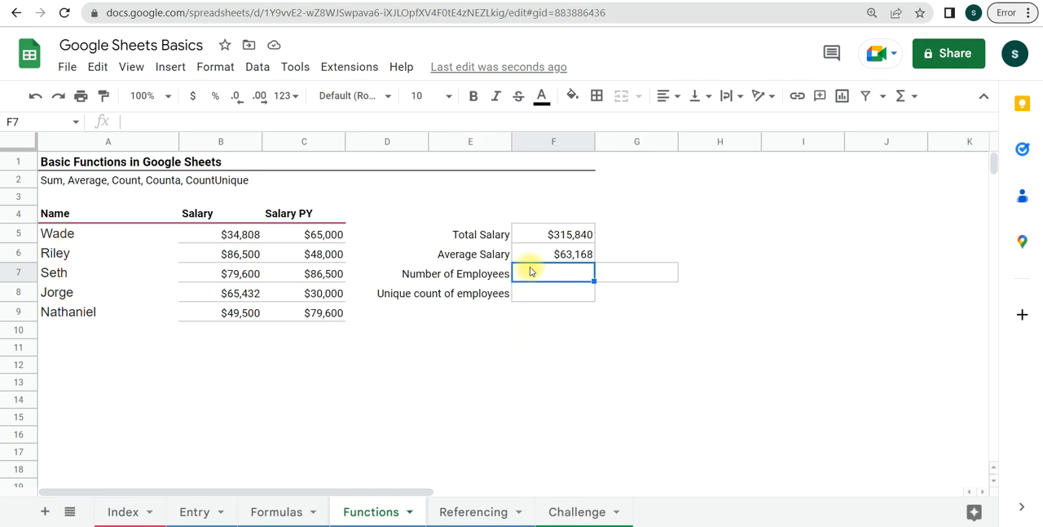
type("=")
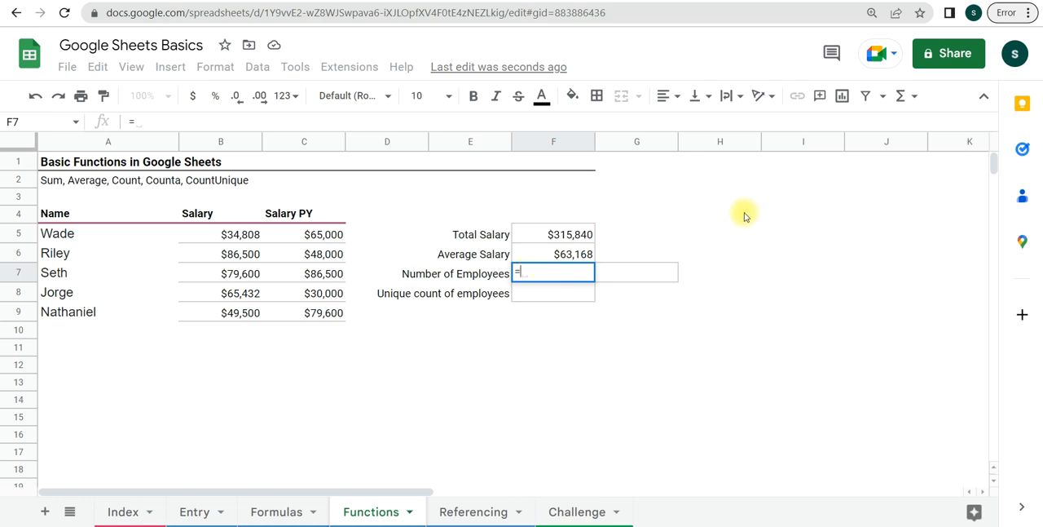
type("count")
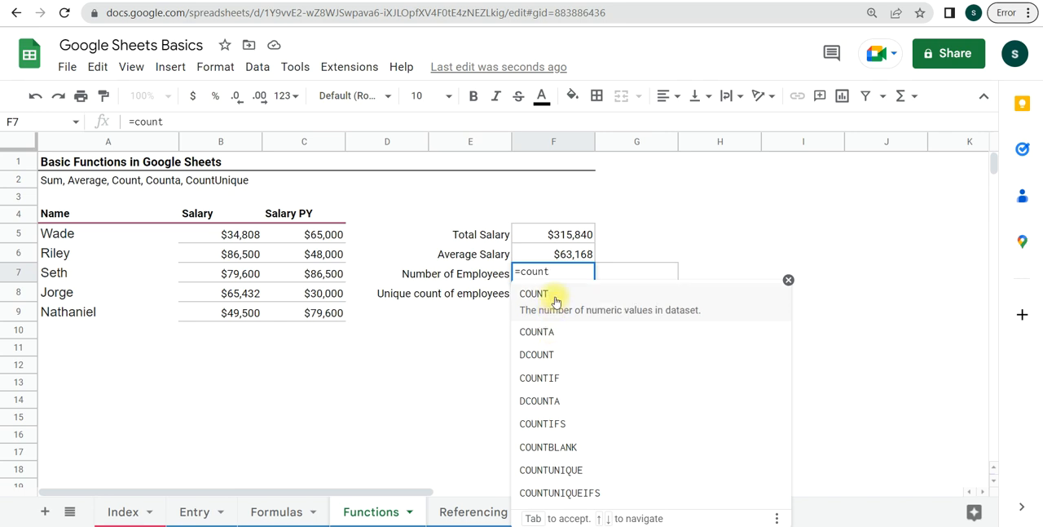
left_click(579, 335)
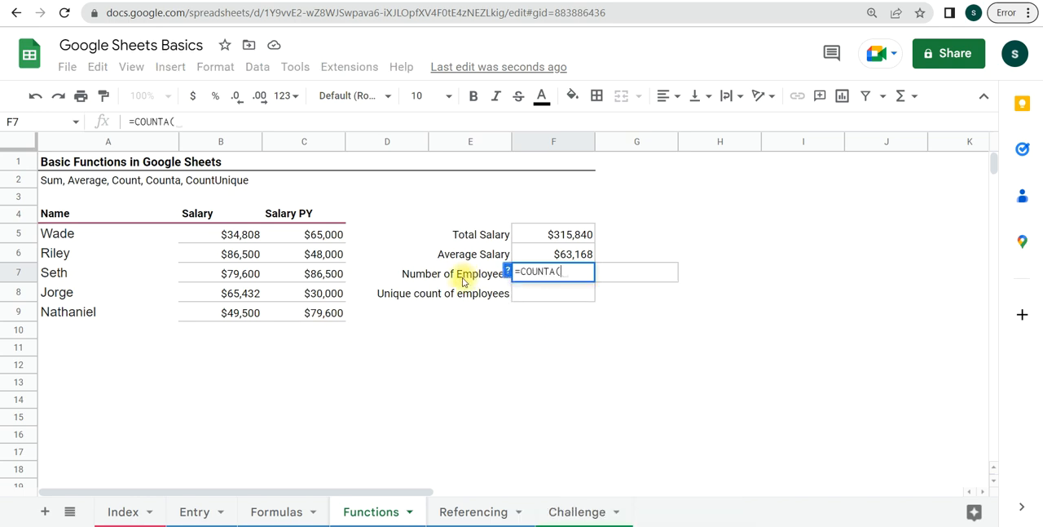
left_click(61, 234)
left_click_drag(61, 234, 68, 407)
key("Return")
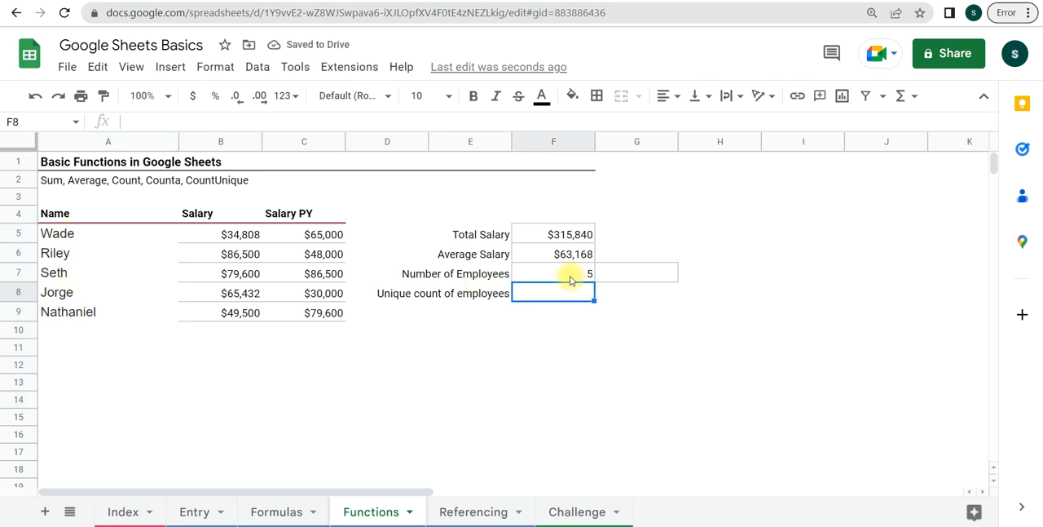
- Count the numeric salaries in G7 with COUNT over the Salary column from B5 down past the last entry
left_click(653, 275)
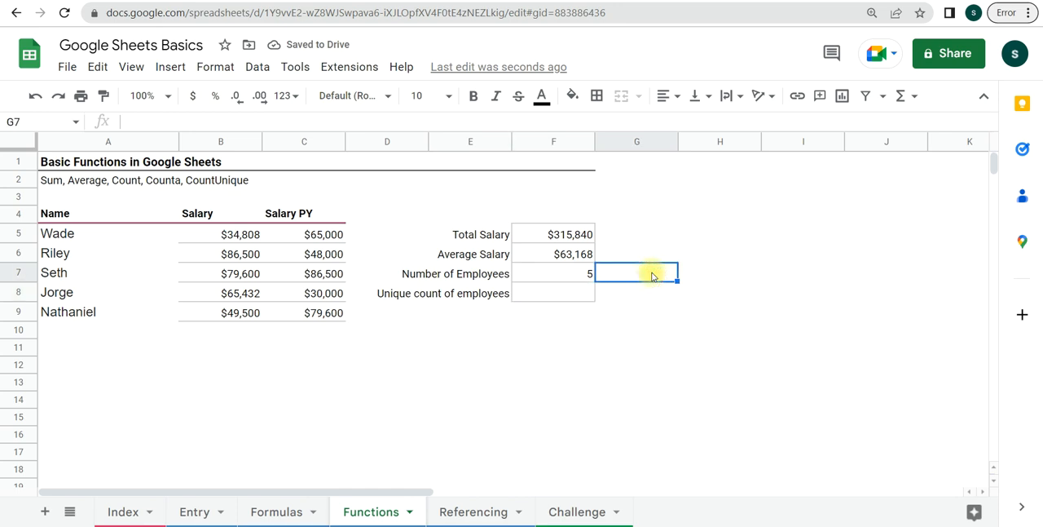
type("=c")
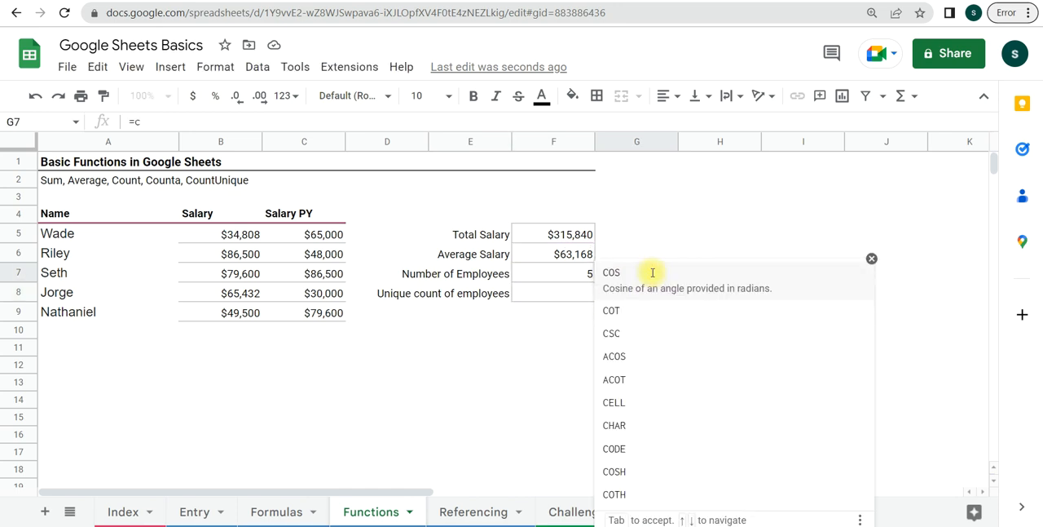
type("ount")
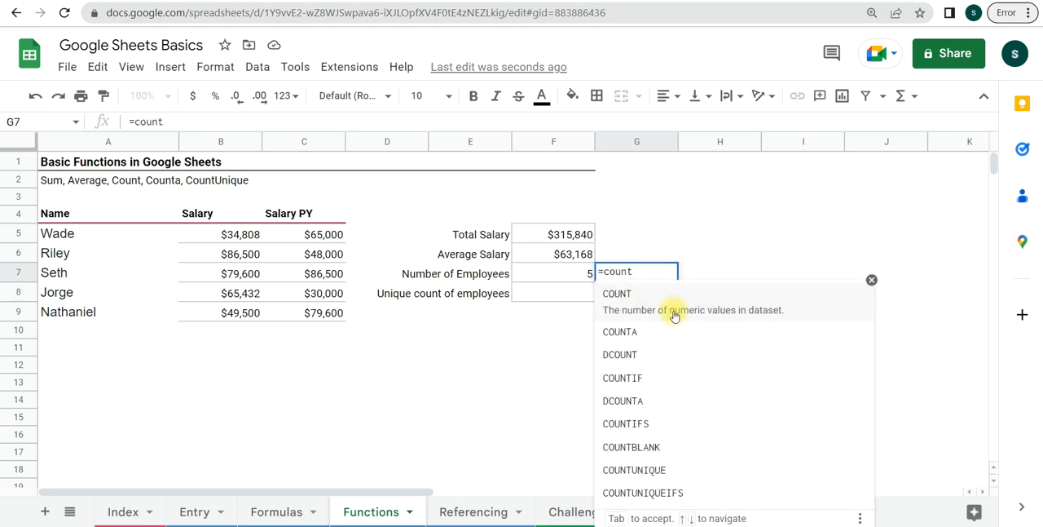
left_click(673, 305)
left_click_drag(226, 234, 234, 389)
key("Return")
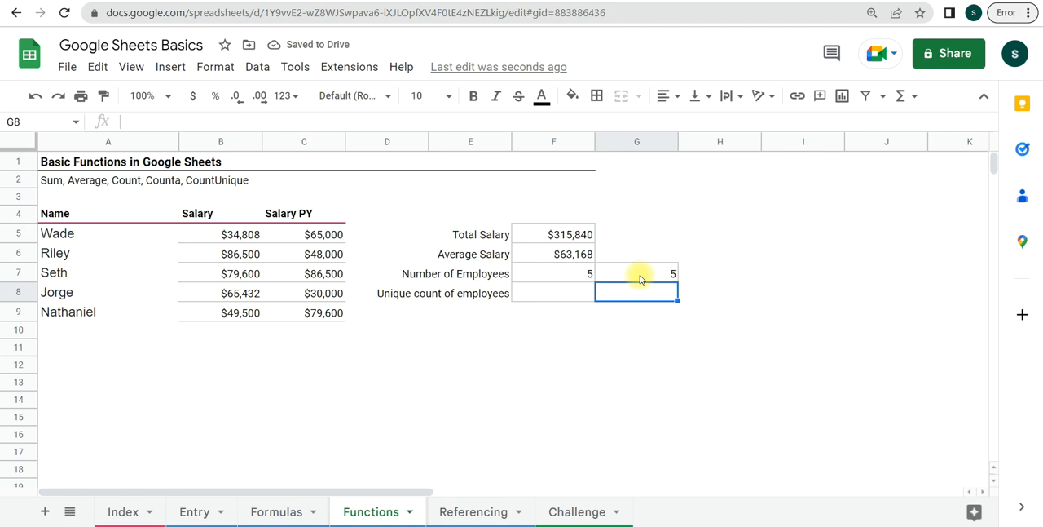
- Calculate the Unique count of employees in F8 with COUNTUNIQUE over the Name column from A5 down past the last name
left_click(562, 292)
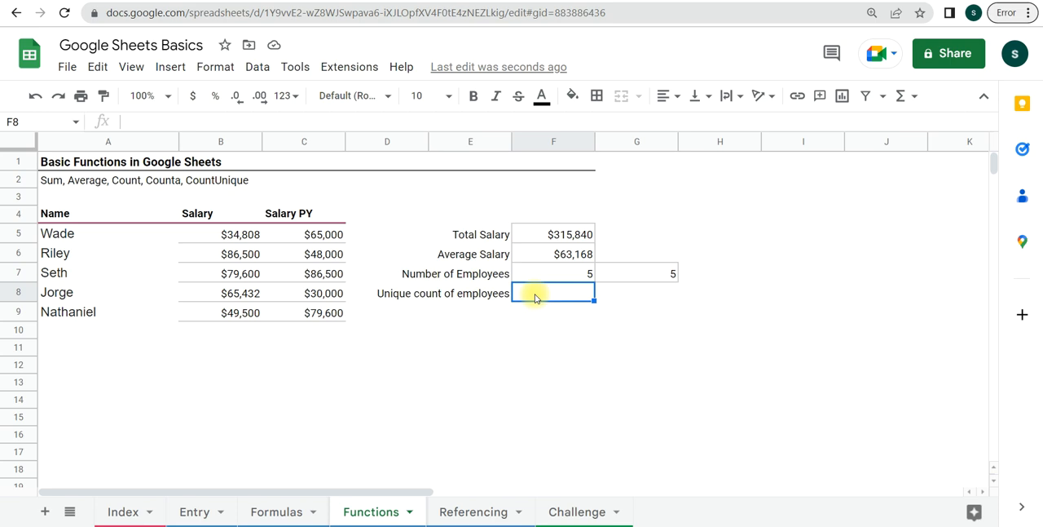
type("=count")
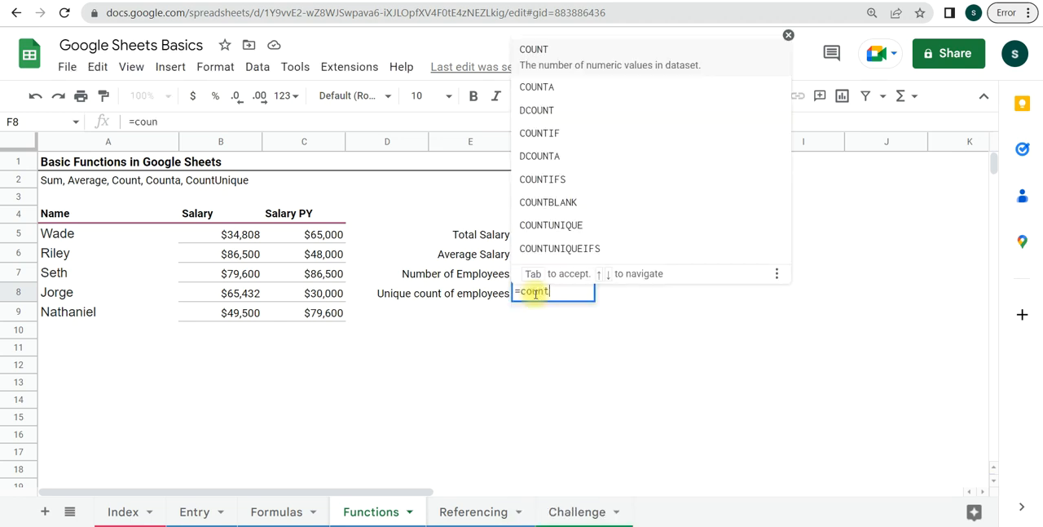
type("un")
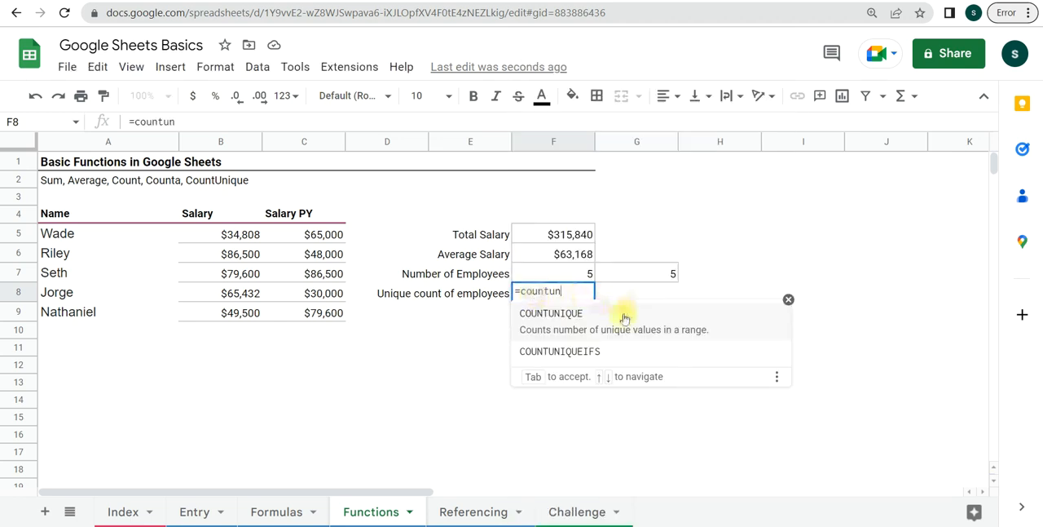
left_click(615, 319)
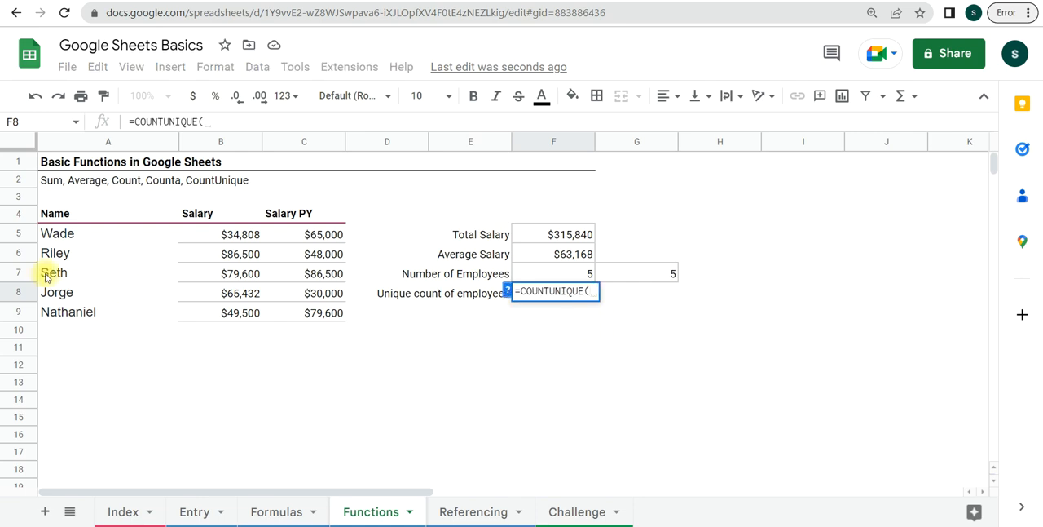
left_click_drag(44, 235, 65, 399)
key("Return")
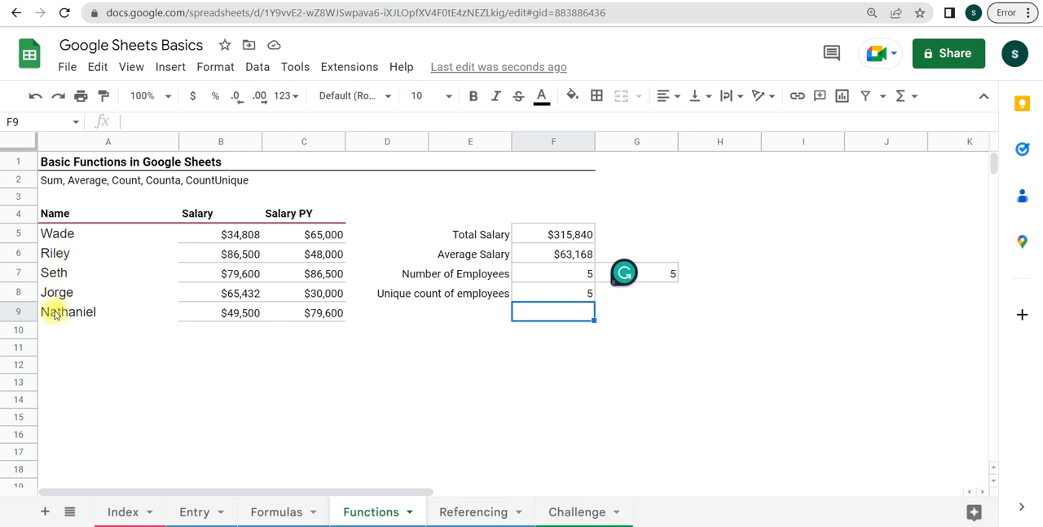
- Enter the label "valdition" in E12 below the summary figures
left_click(417, 364)
left_click(461, 366)
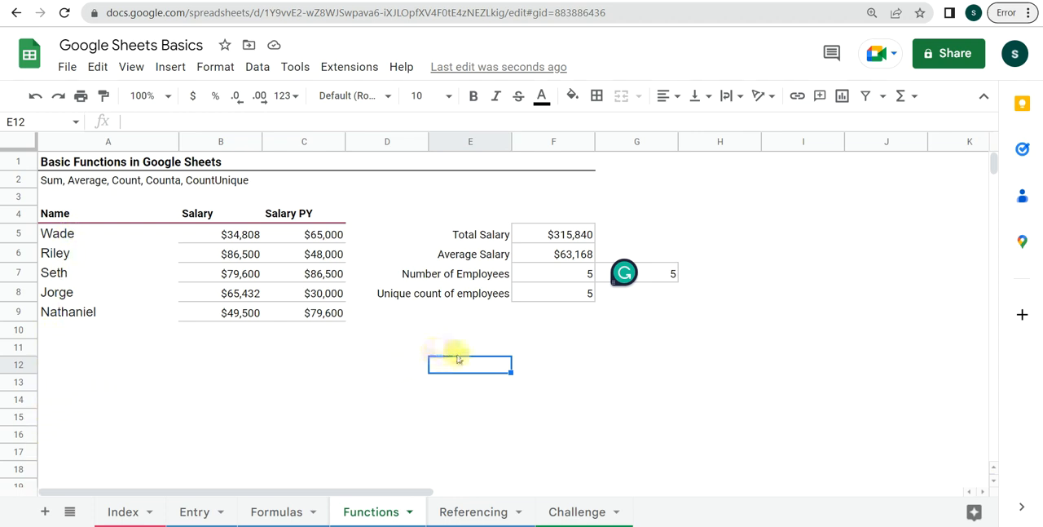
type("valdition")
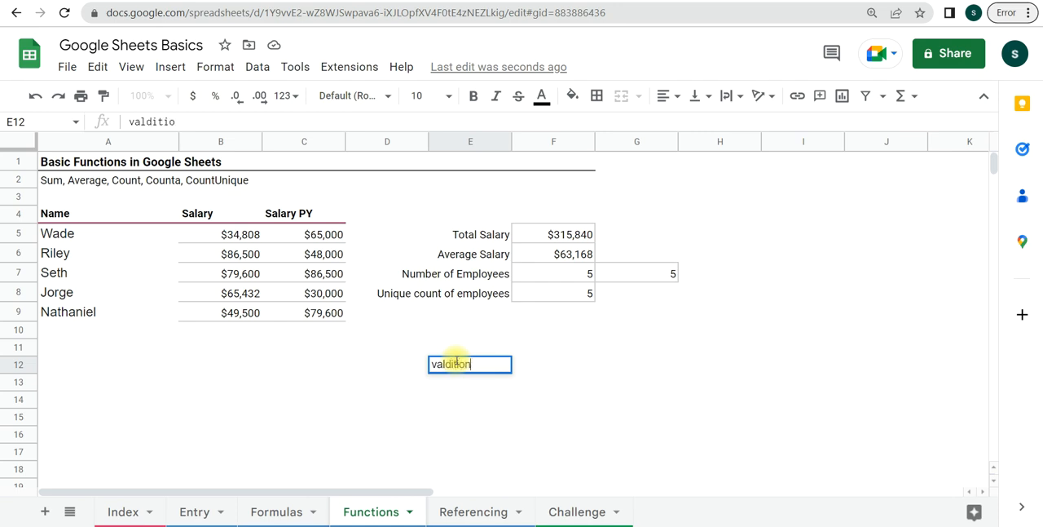
left_click(520, 399)
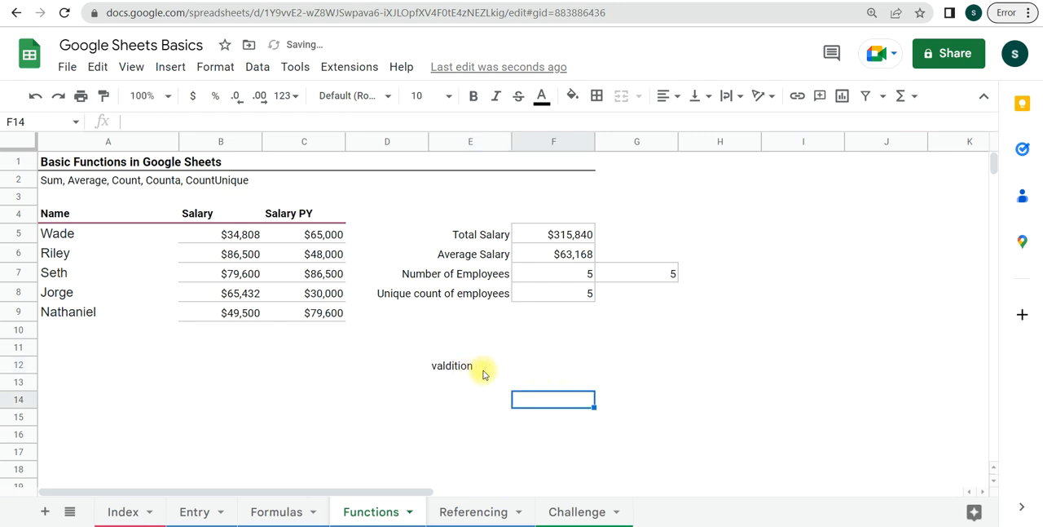
- Enter the check formula =F7-F8 in F12 to compare the number of employees with the unique count
left_click(530, 372)
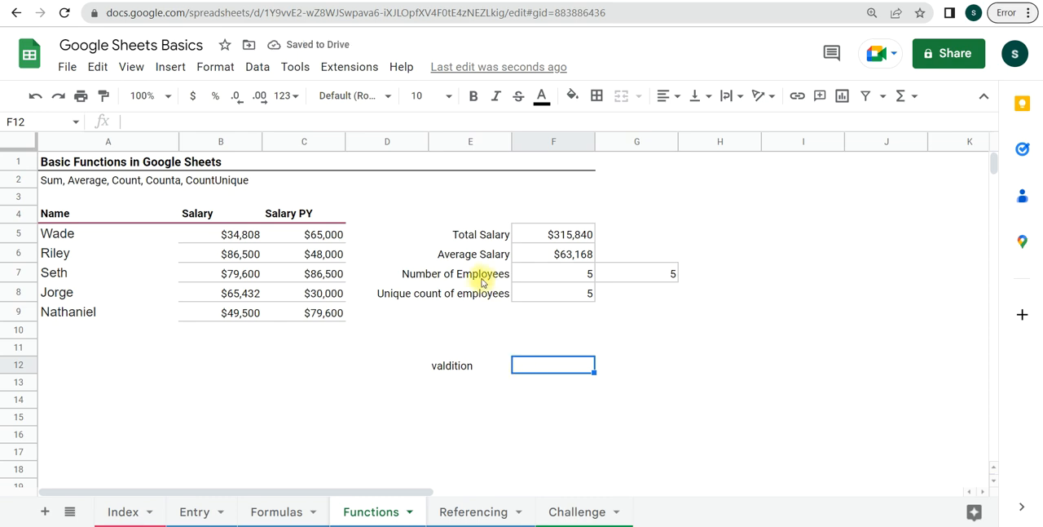
left_click(524, 274)
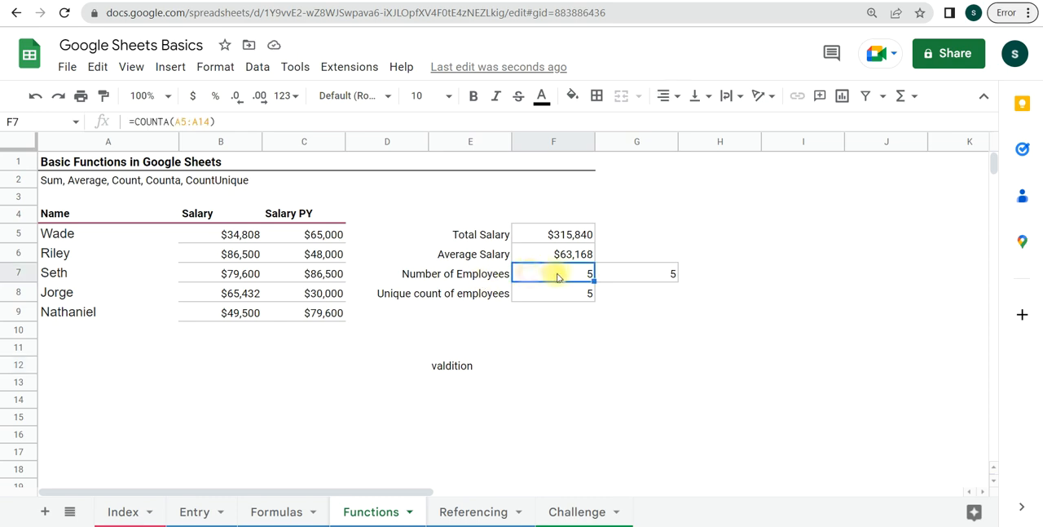
left_click_drag(529, 359, 530, 355)
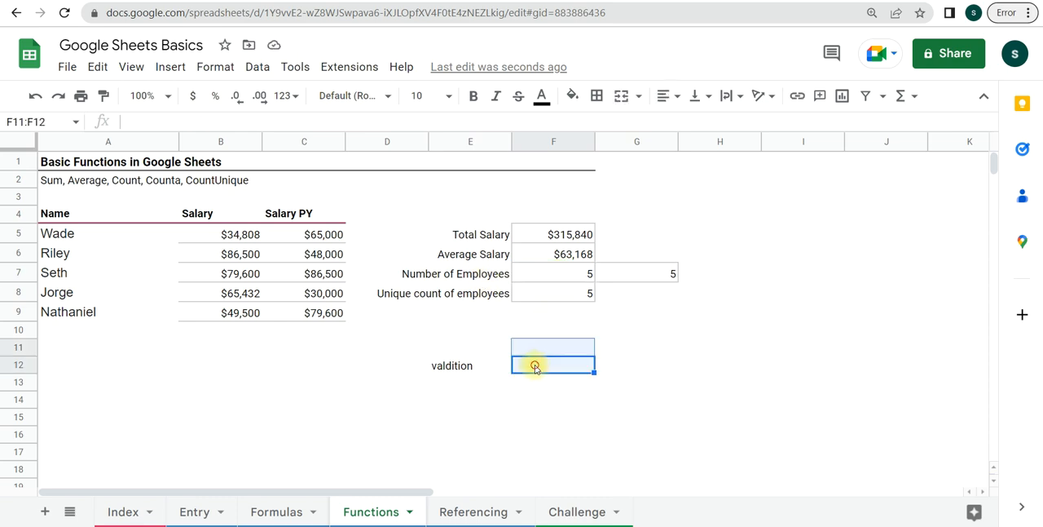
left_click(534, 366)
type("=")
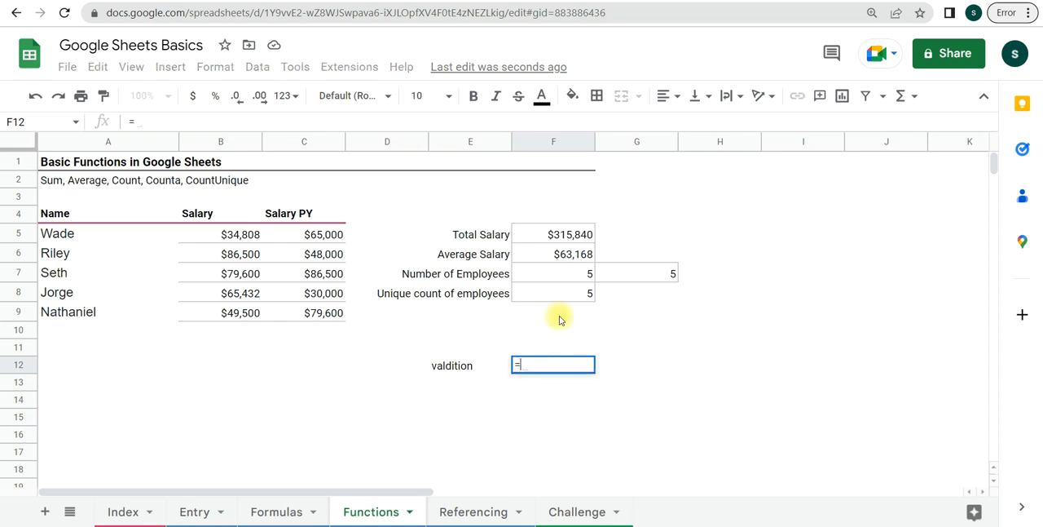
left_click(561, 275)
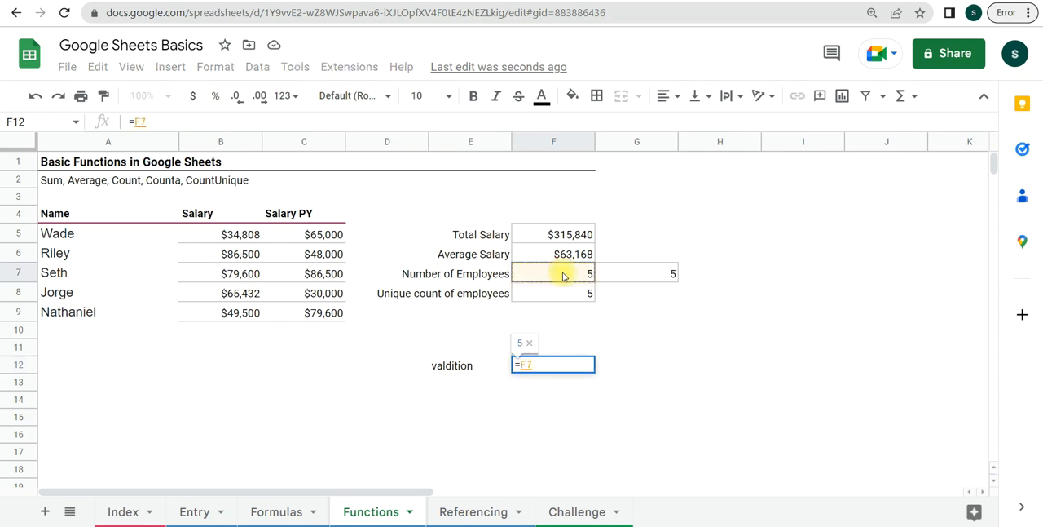
type("-")
left_click(586, 293)
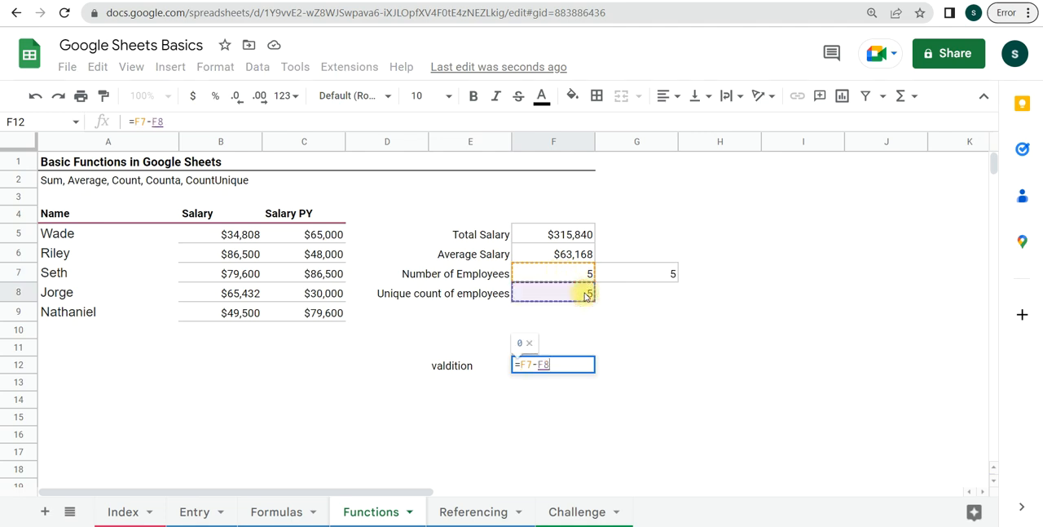
key("Return")
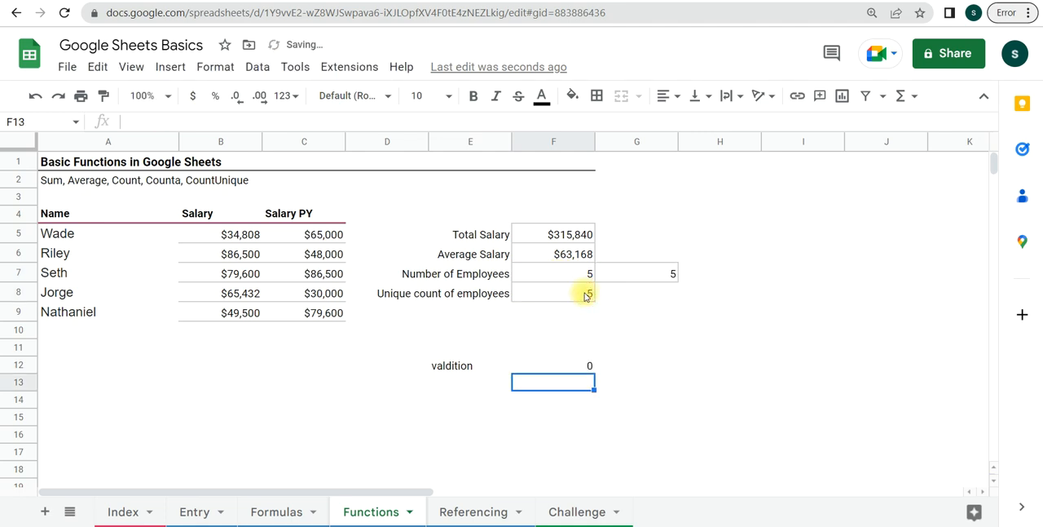
- Copy the employee name from A7 into A10 as a duplicate entry to test the check formula in F12
left_click(575, 369)
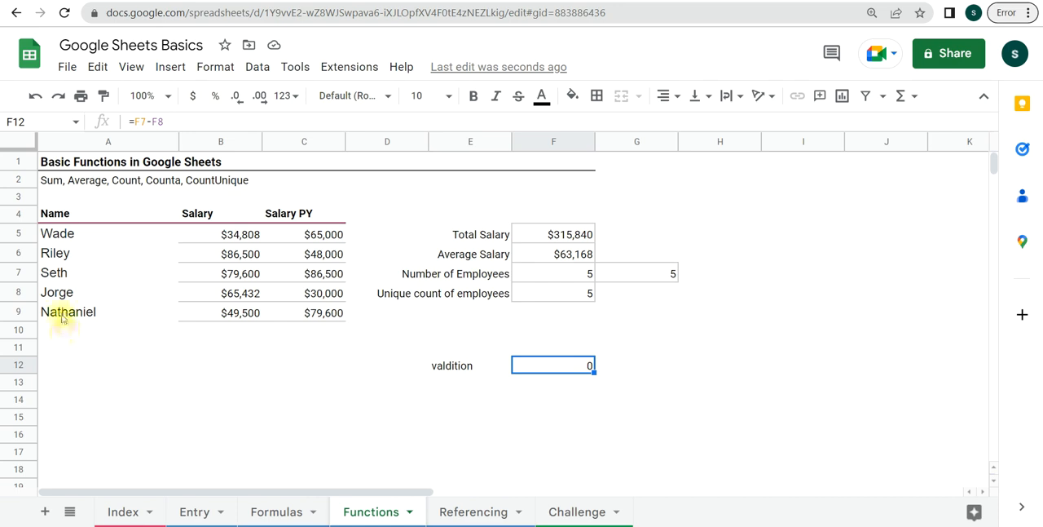
left_click(53, 273)
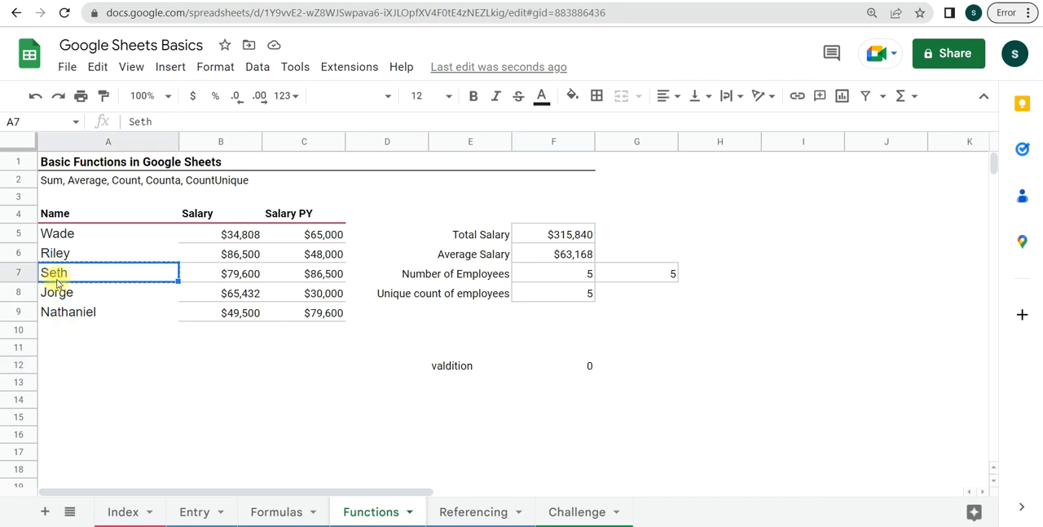
key("ctrl+c")
left_click(62, 331)
key("ctrl+v")
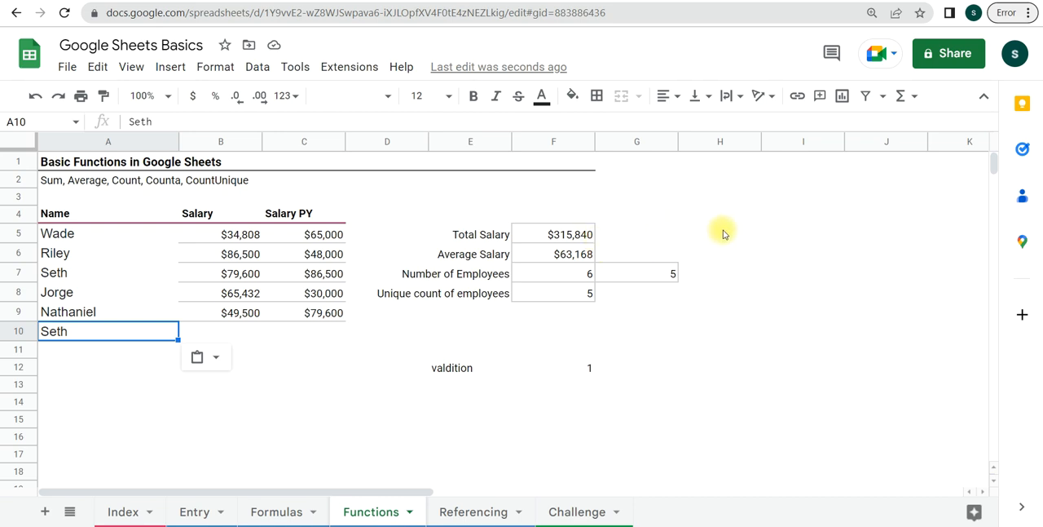
- Display the Total Salary formula as text in H5 with =FORMULATEXT(F5)
left_click(574, 235)
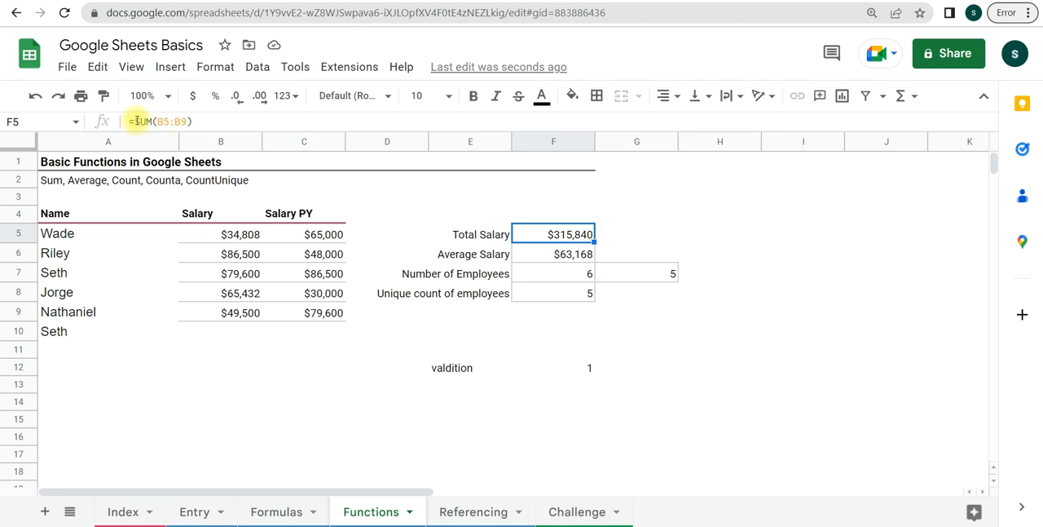
left_click(724, 232)
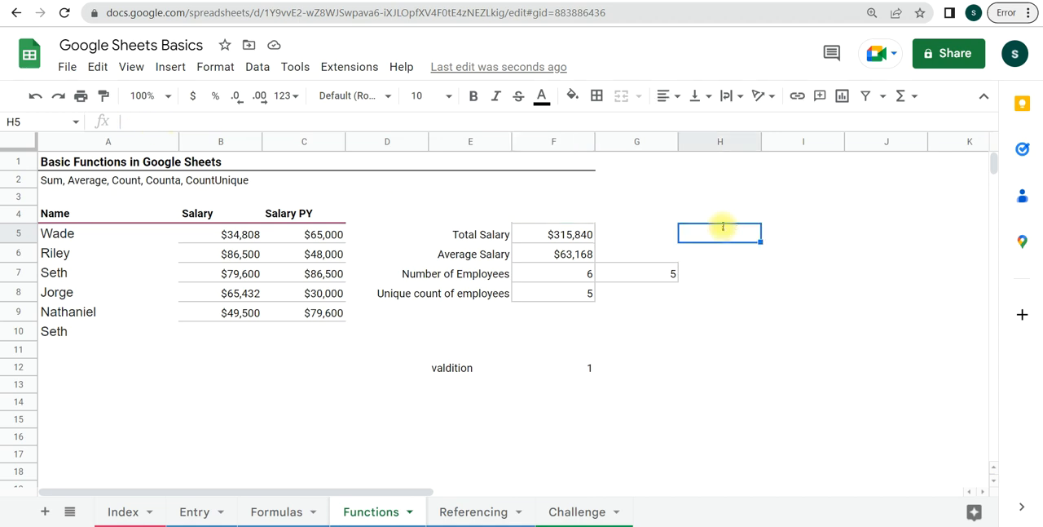
type("=")
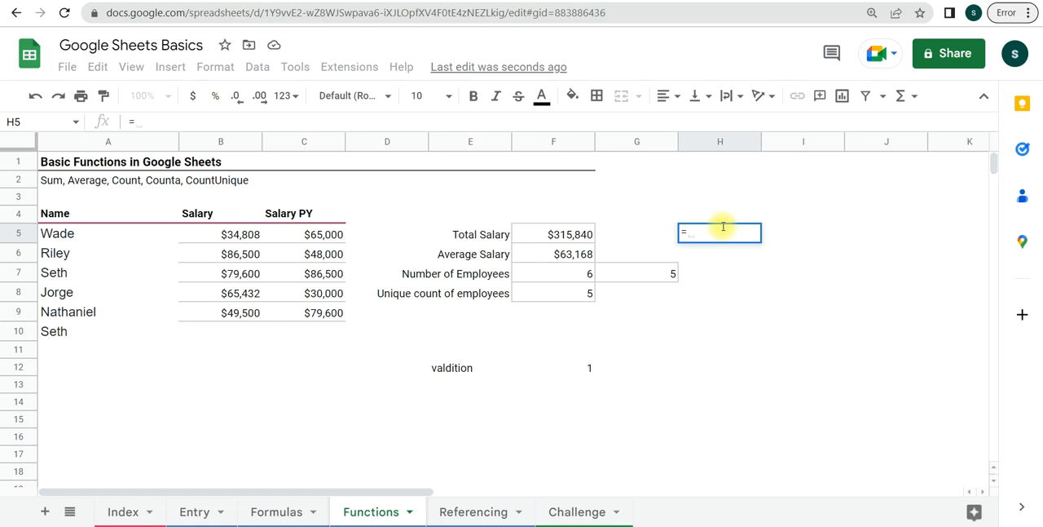
type("form")
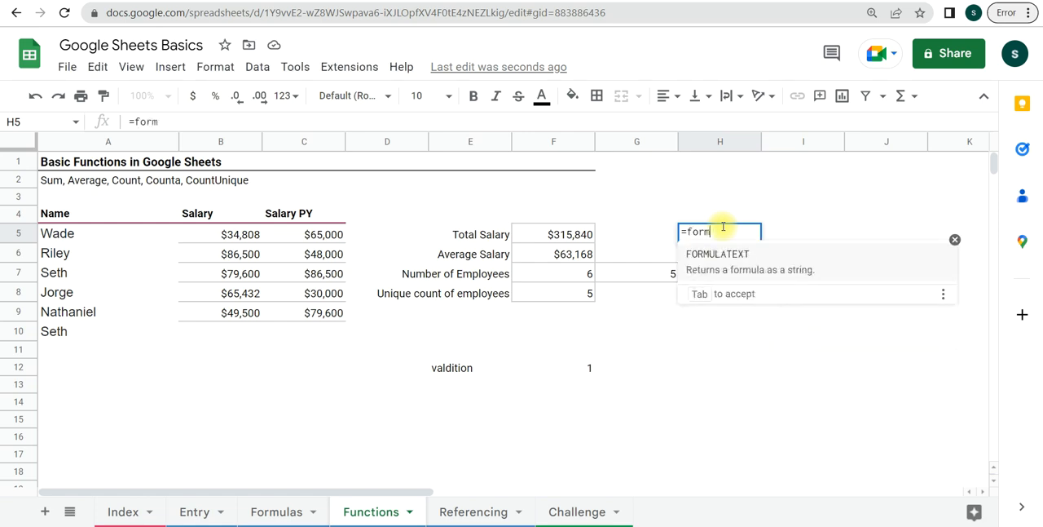
type("ula")
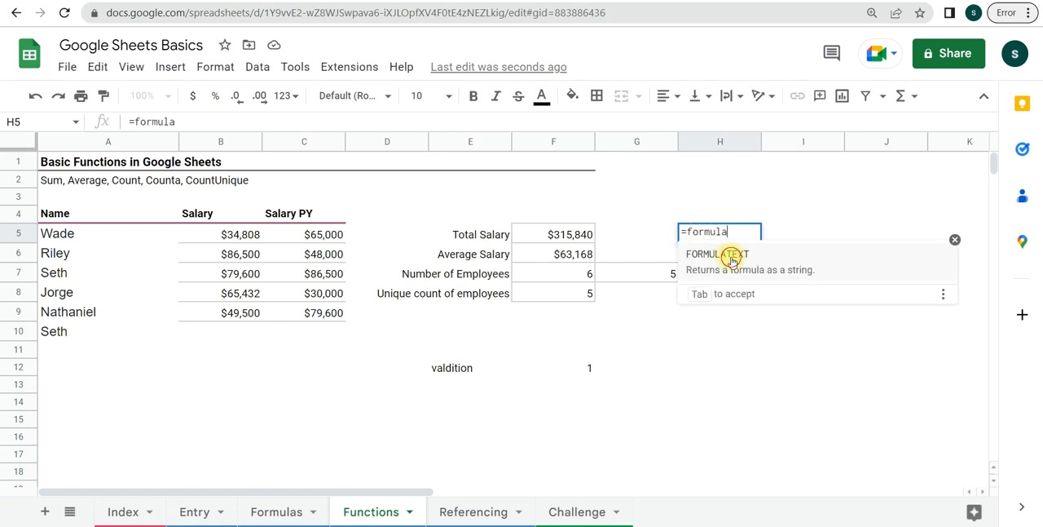
left_click(730, 254)
left_click(571, 237)
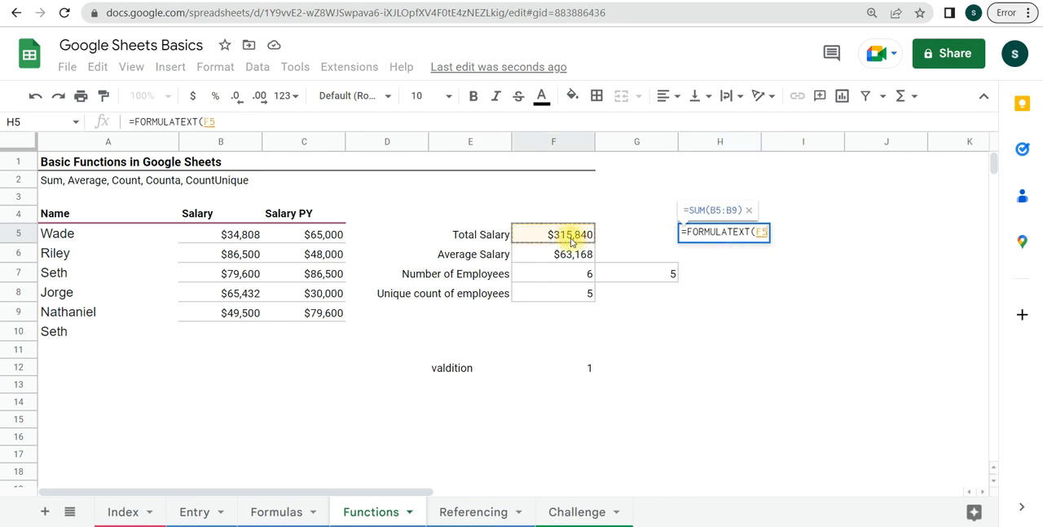
key("Return")
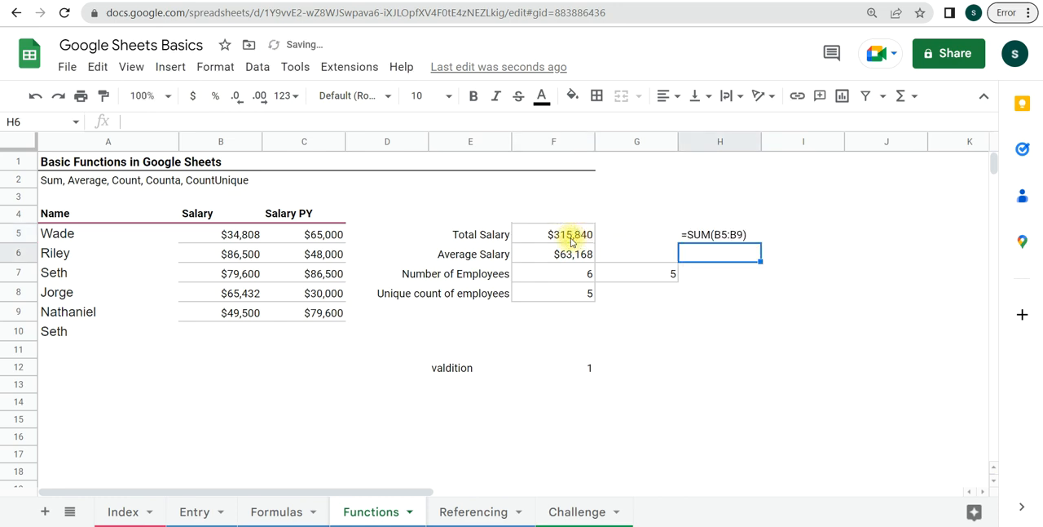
left_click(708, 237)
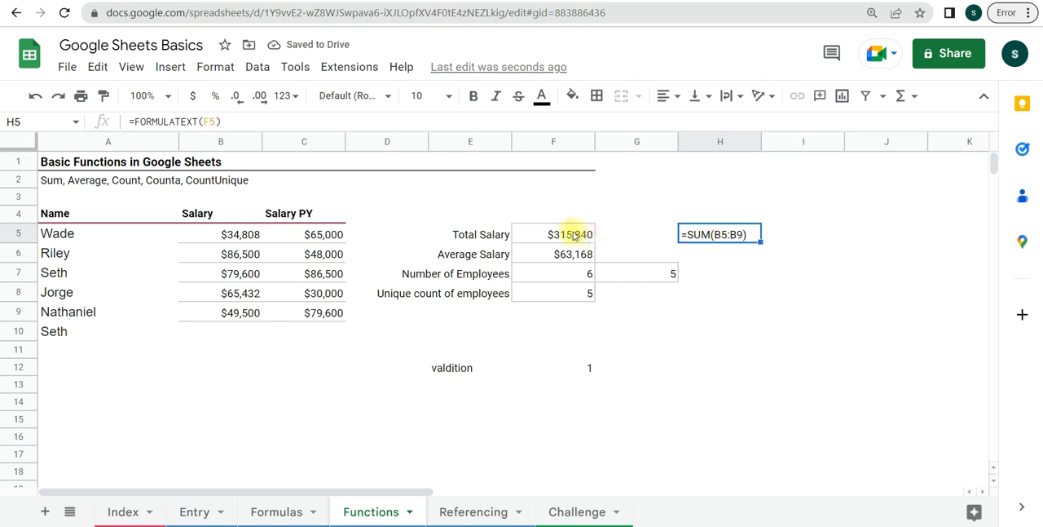
- Fill the FORMULATEXT formula from H5 down through H8 to display the formulas of the other summary figures
left_click_drag(761, 242, 759, 299)
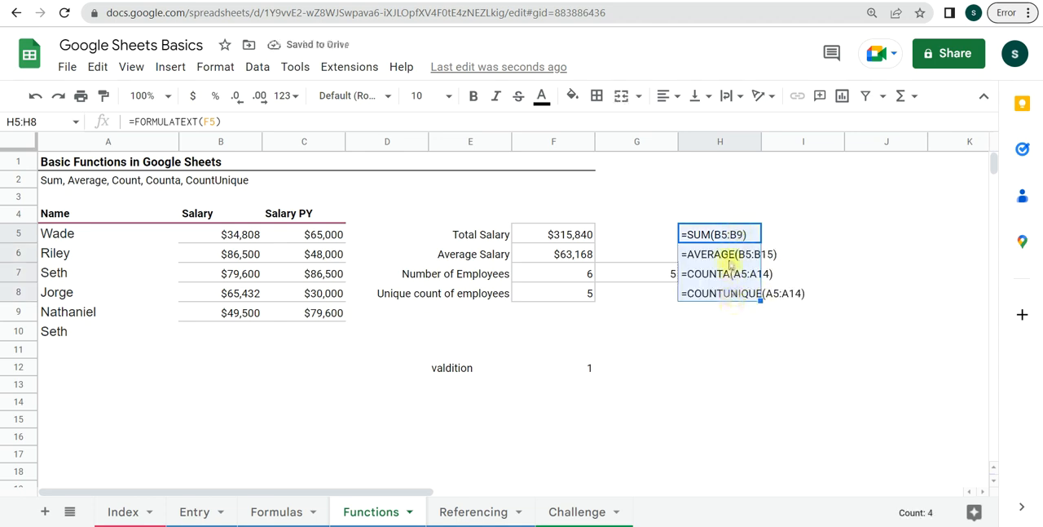
left_click(541, 233)
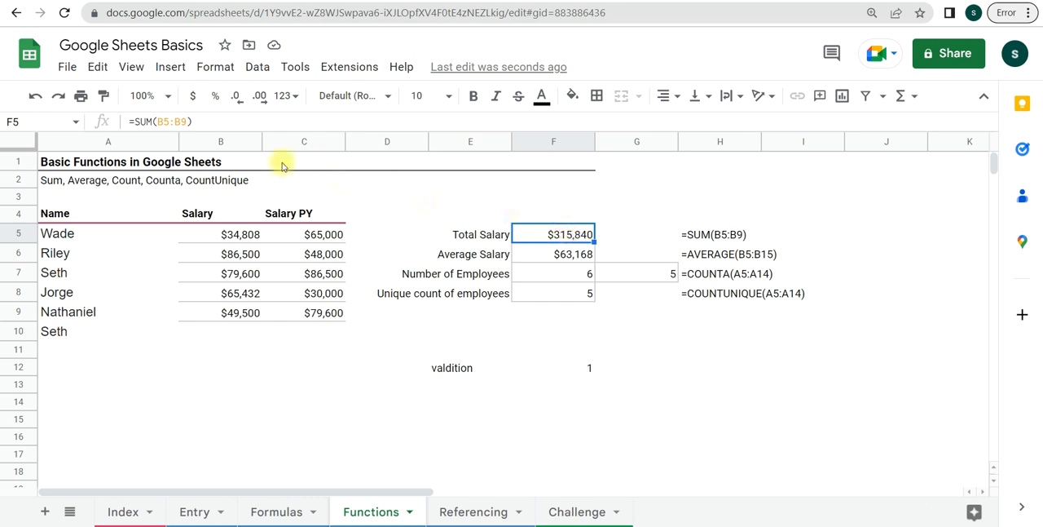
- Switch the whole sheet to show formulas instead of their results
left_click(135, 70)
mouse_move(158, 95)
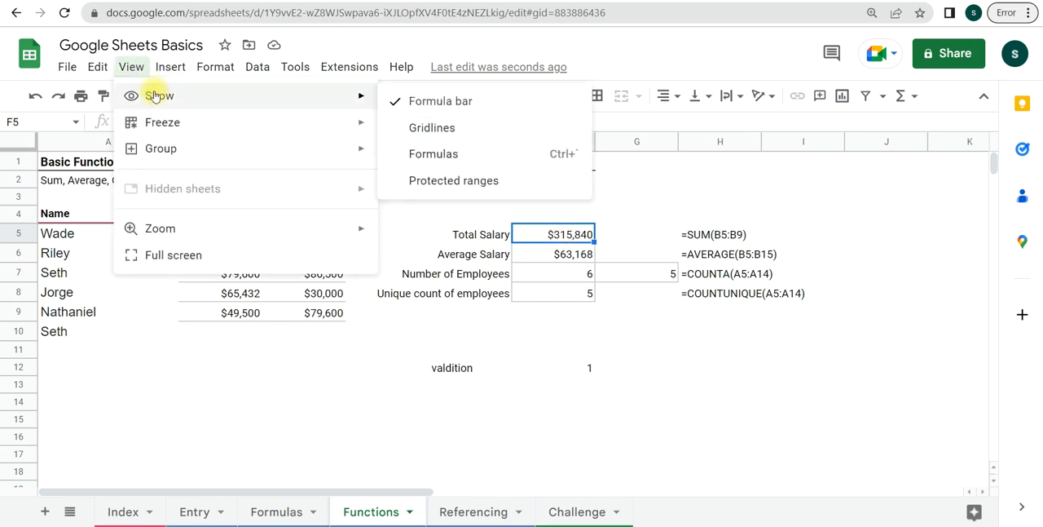
left_click(416, 154)
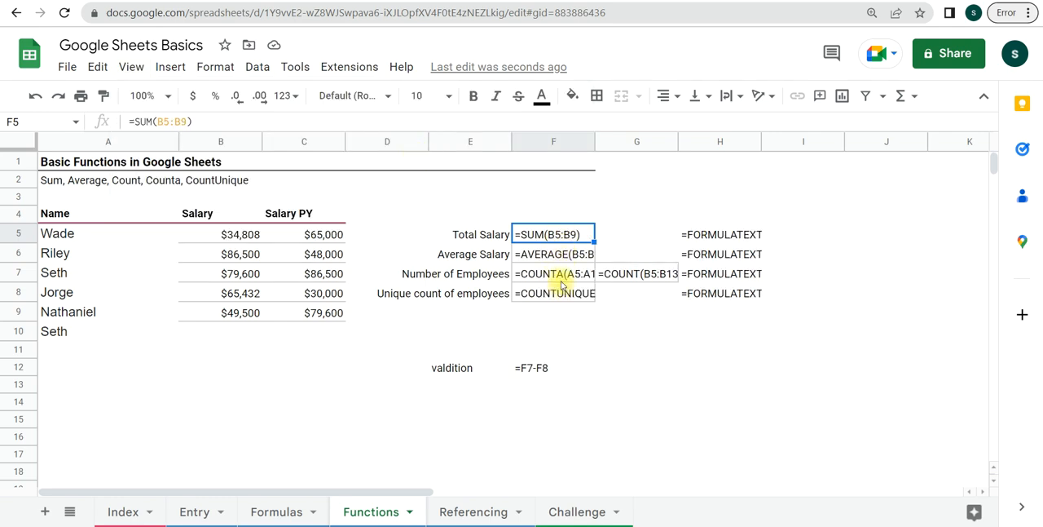
- Turn off the sheet-wide formula display so the cells show their results again
left_click(132, 71)
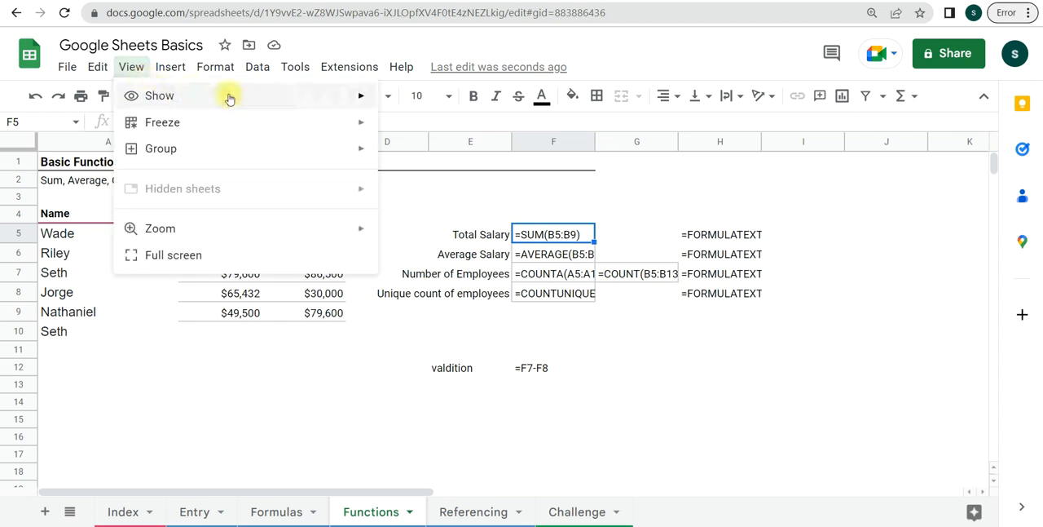
mouse_move(204, 95)
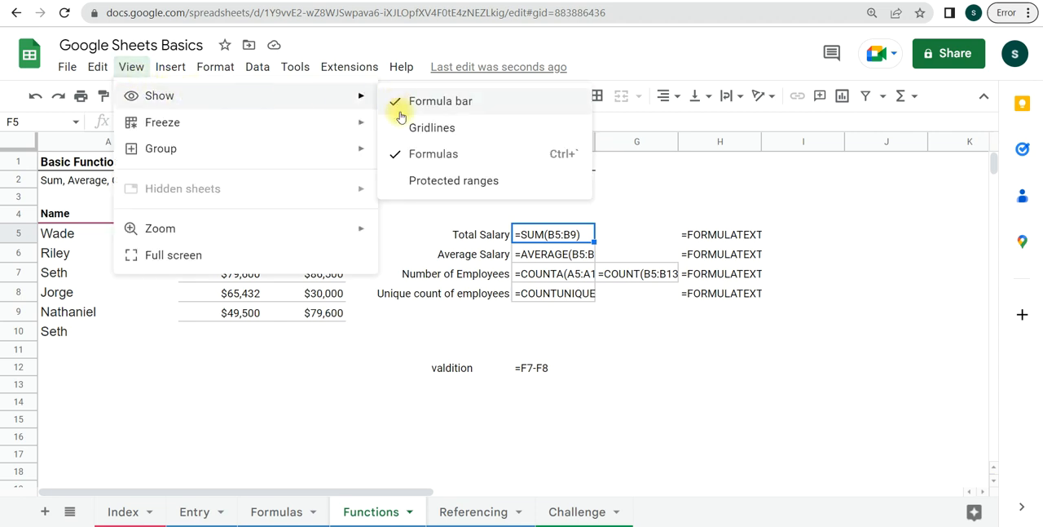
left_click(414, 160)
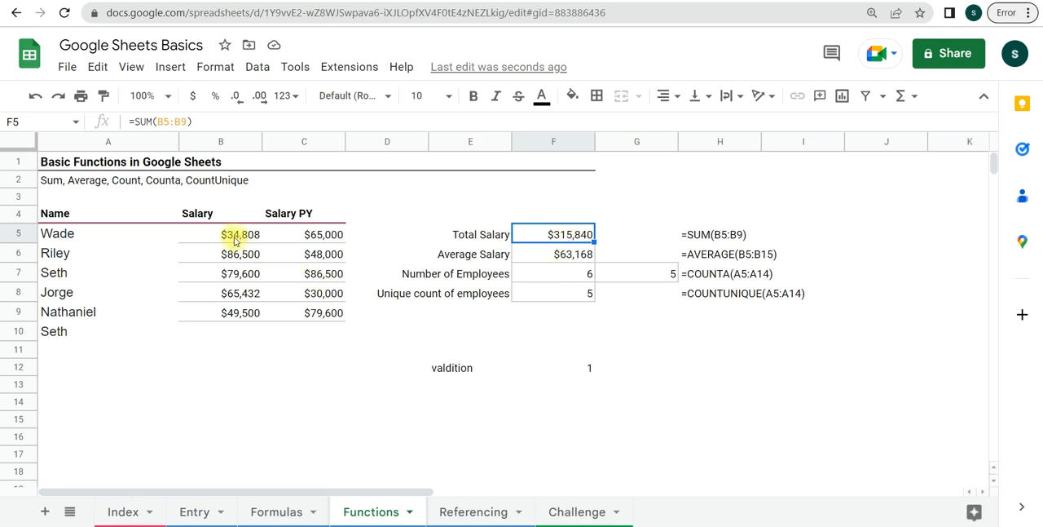
- Examine the quick summary statistics for the Salary range B5:B13 without writing any formula
left_click_drag(232, 234, 232, 395)
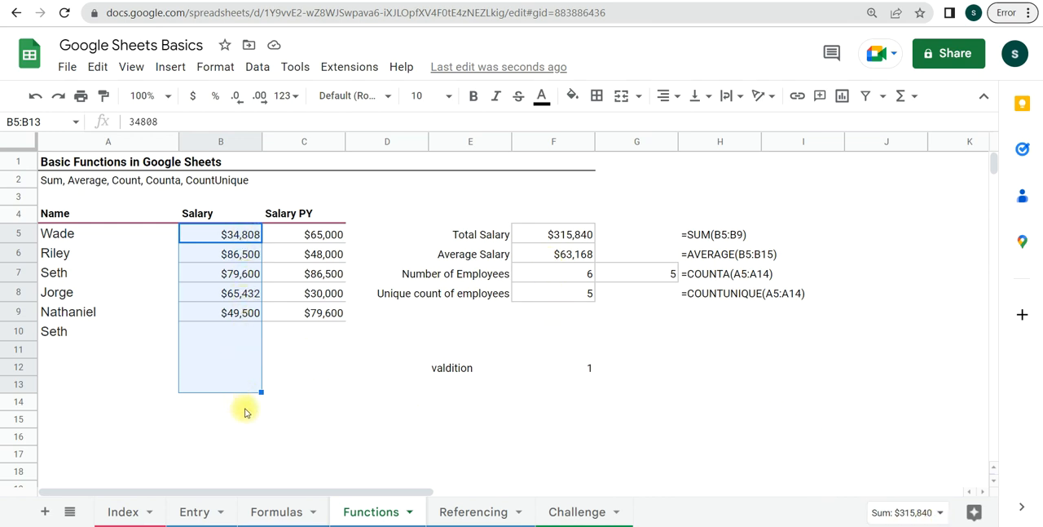
left_click(941, 515)
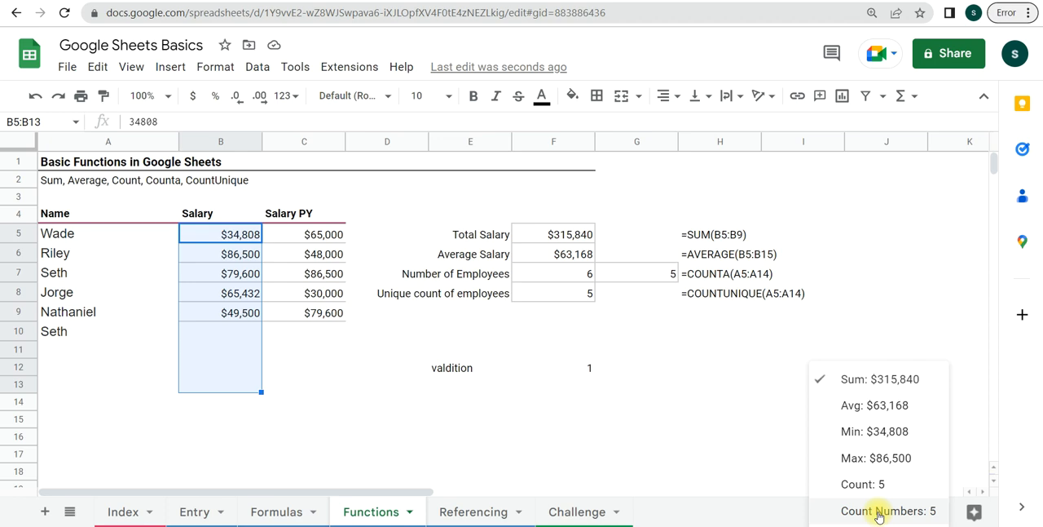
left_click(731, 469)
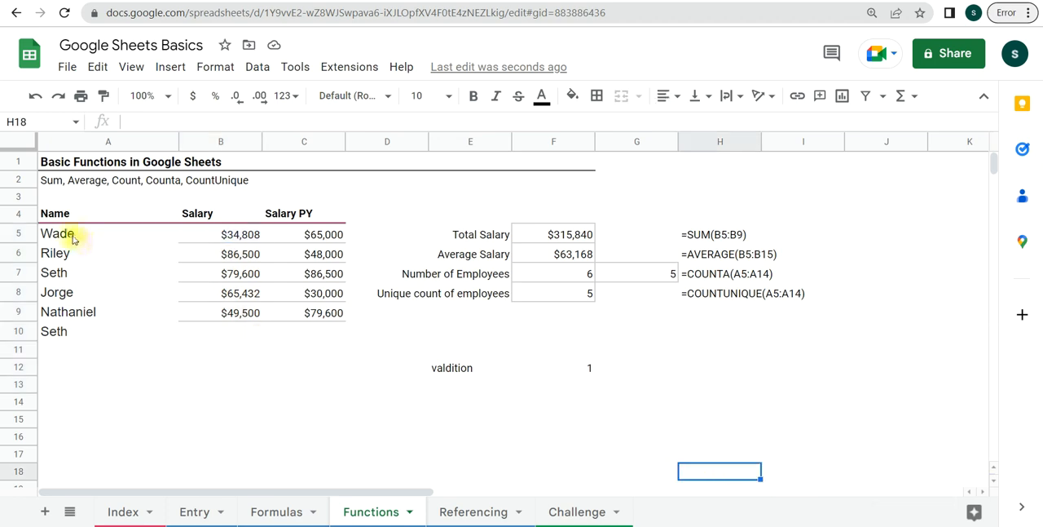
- Check the quick count for the names in A5:A13 and the full summary statistics for Salary PY in C5:C13
left_click_drag(68, 234, 89, 388)
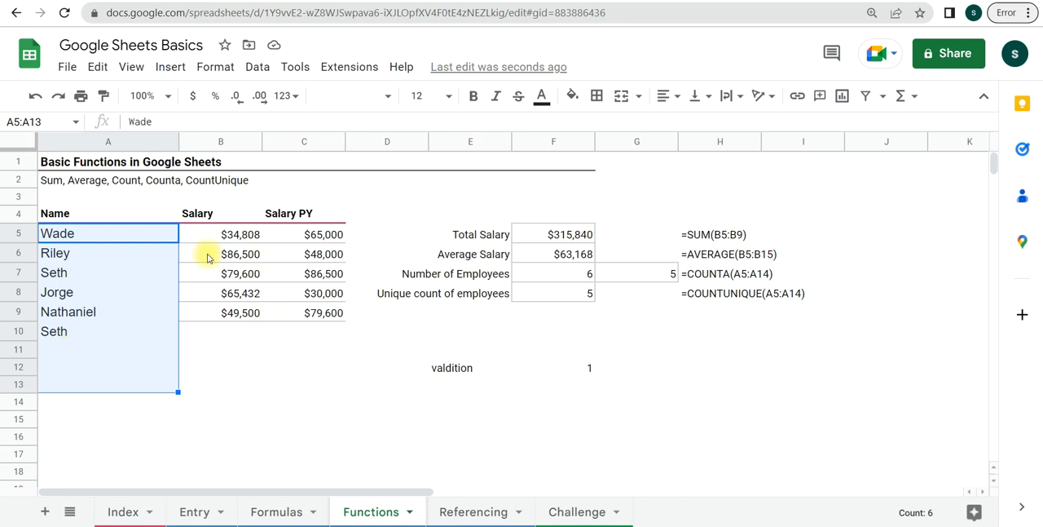
left_click_drag(305, 236, 313, 385)
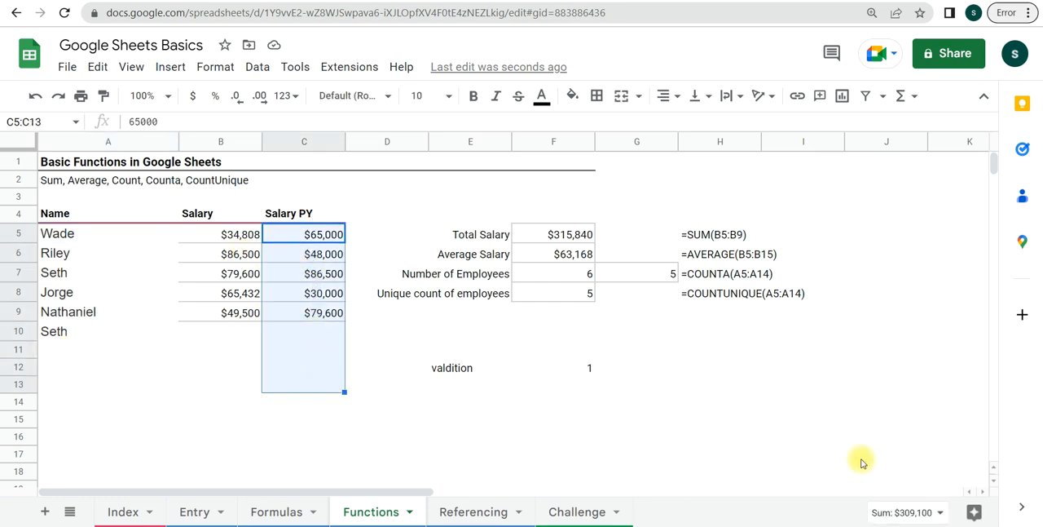
left_click(942, 513)
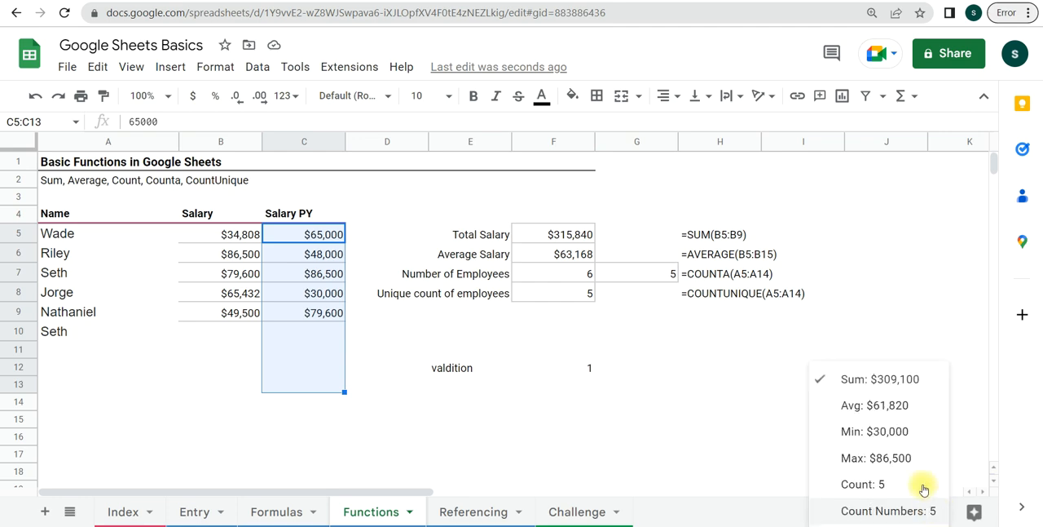
left_click(691, 391)
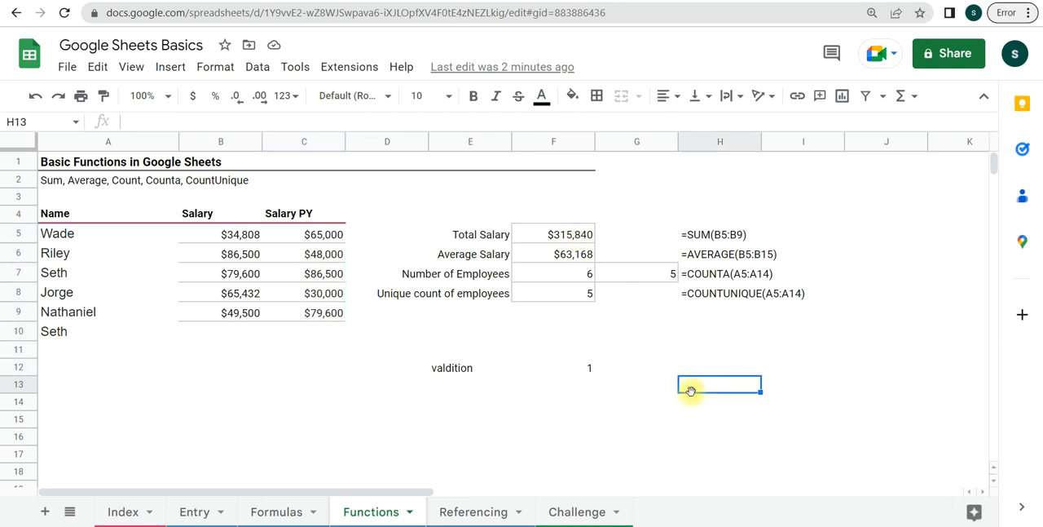